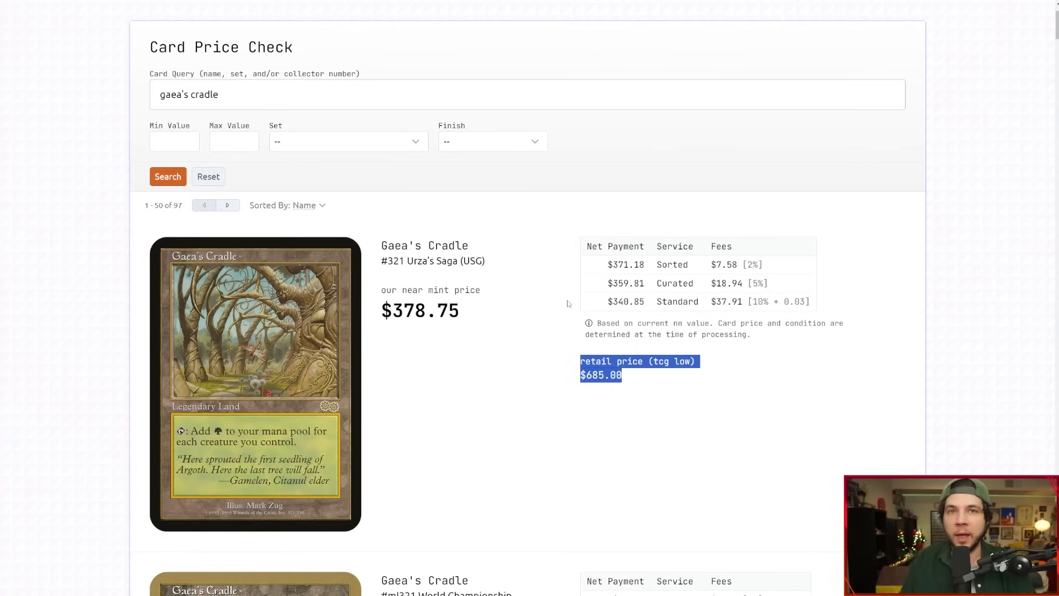
Step: Leave the card price check for the dashboard and read through the How it Works list, from shipping cards to payment
left_click(121, 144)
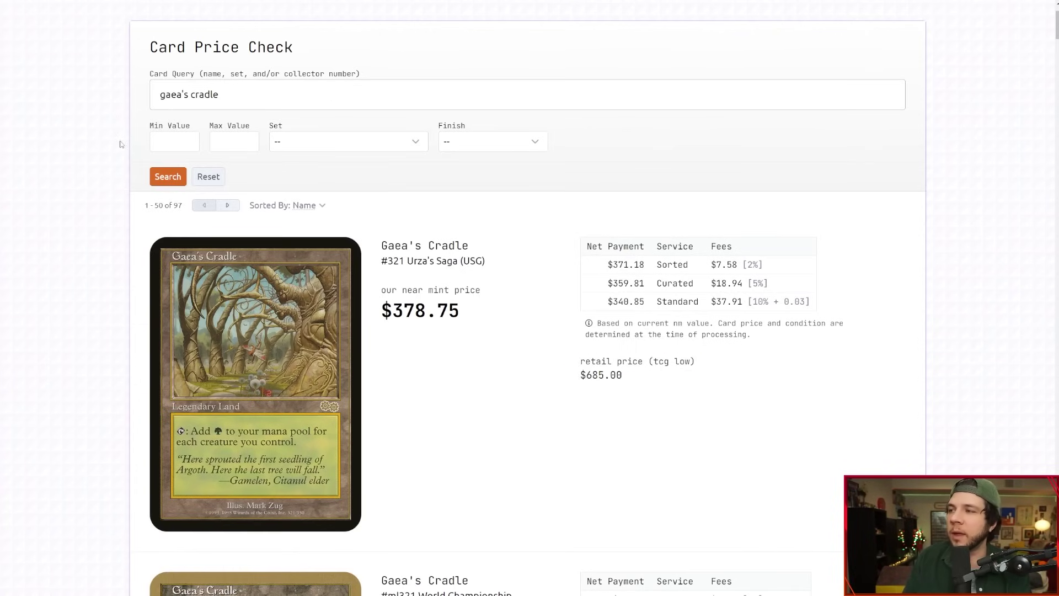
scroll(146, 143, "up", 2)
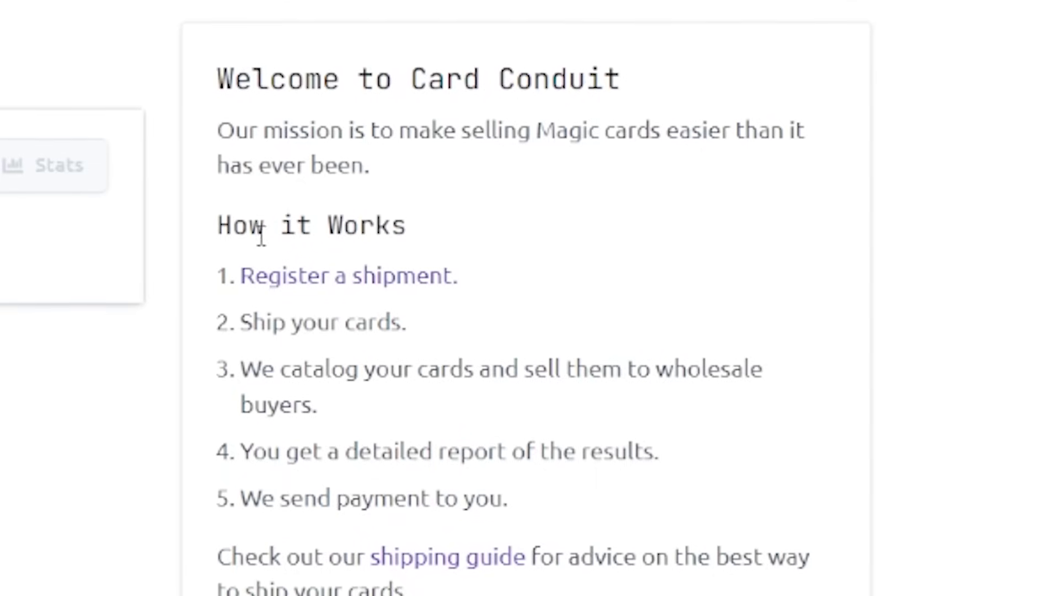
left_click_drag(494, 264, 256, 258)
left_click_drag(223, 292, 354, 286)
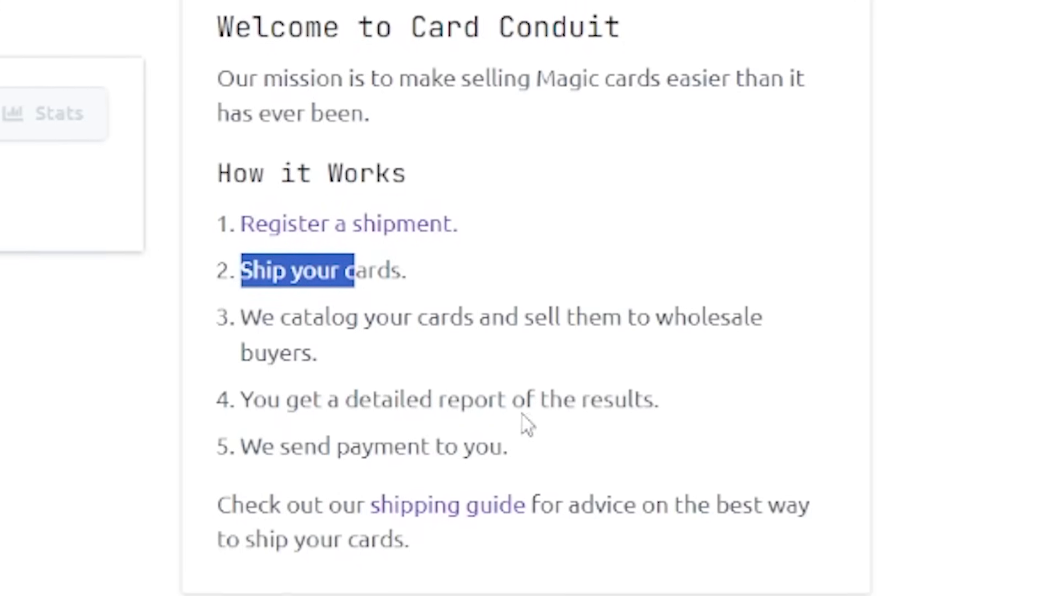
left_click_drag(420, 382, 605, 405)
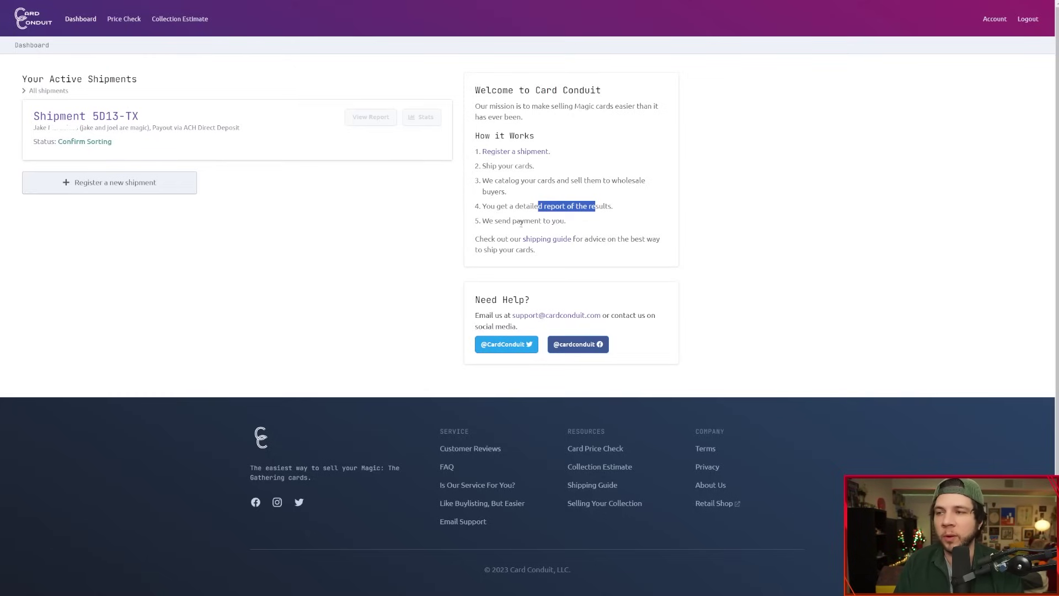
left_click(522, 208)
mouse_move(556, 208)
left_mouse_down()
mouse_move(578, 208)
mouse_move(550, 221)
left_mouse_up()
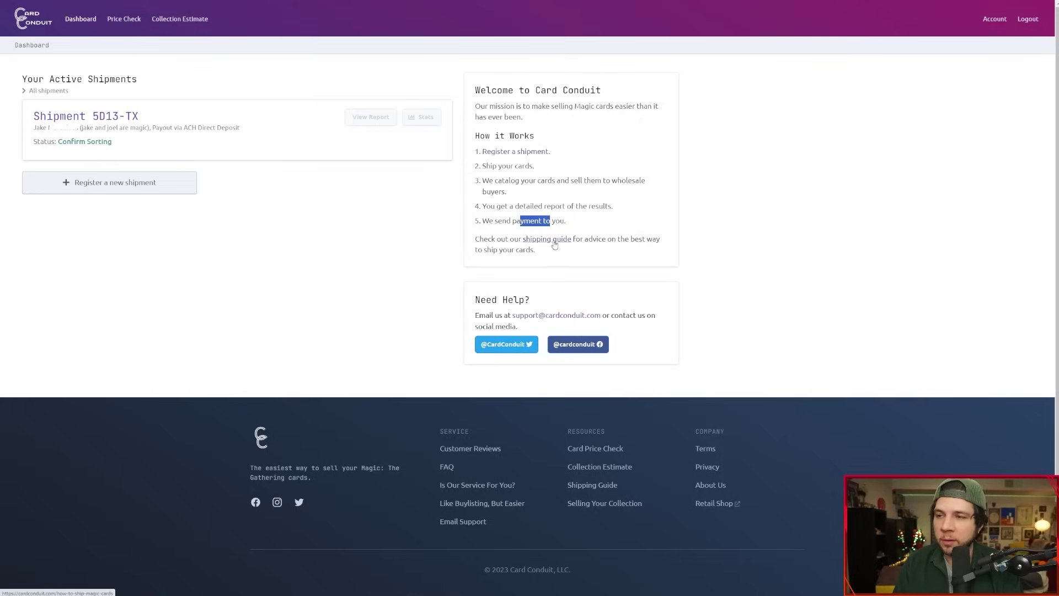
Step: Open the shipping guide and examine its advice on packing cards, storage containers and choosing a shipping carrier
left_click(554, 241)
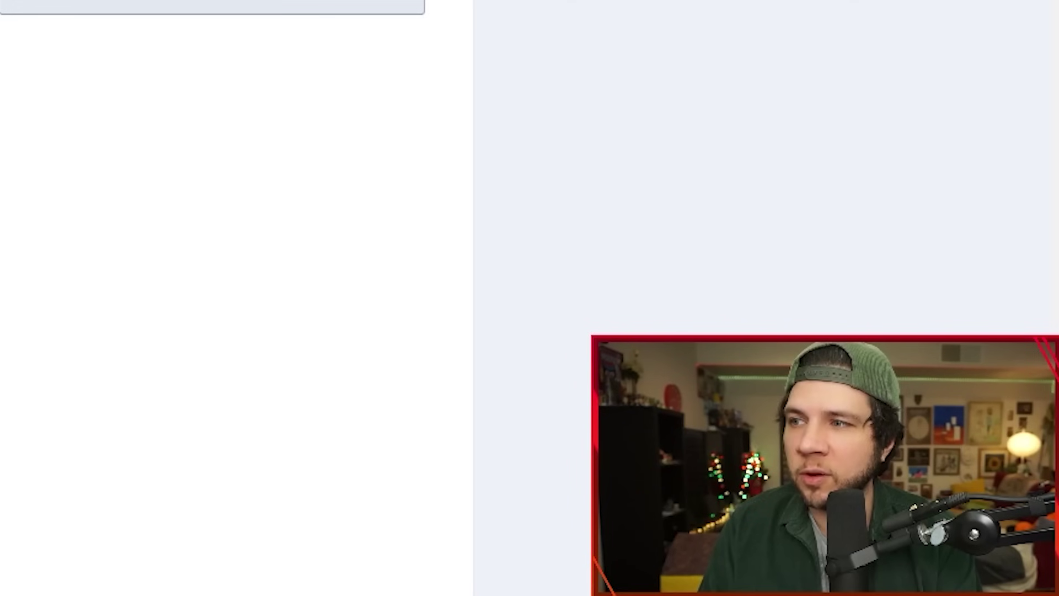
scroll(387, 175, "down", 2)
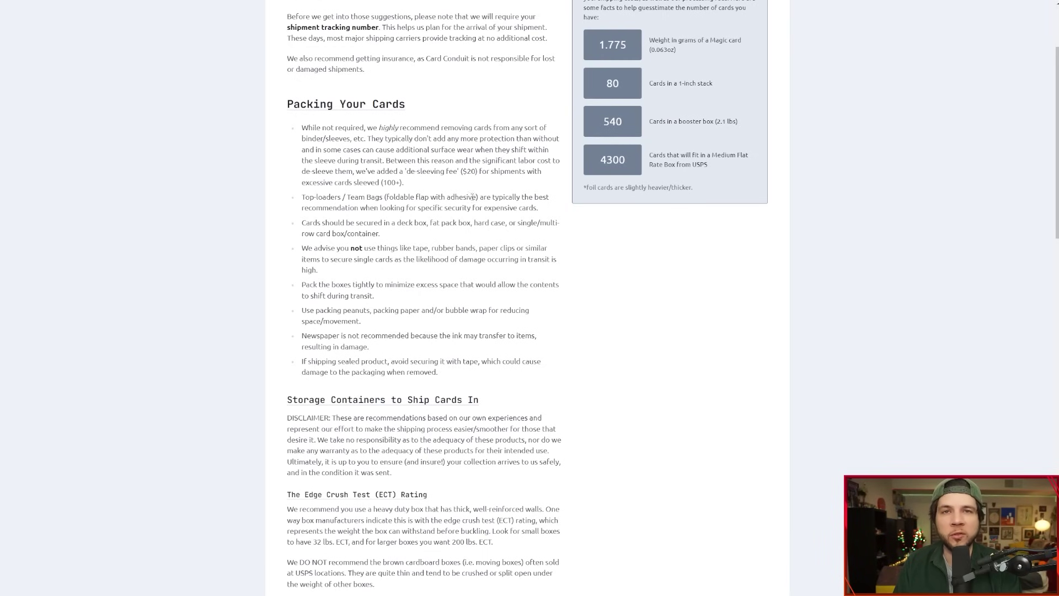
scroll(423, 173, "down", 3)
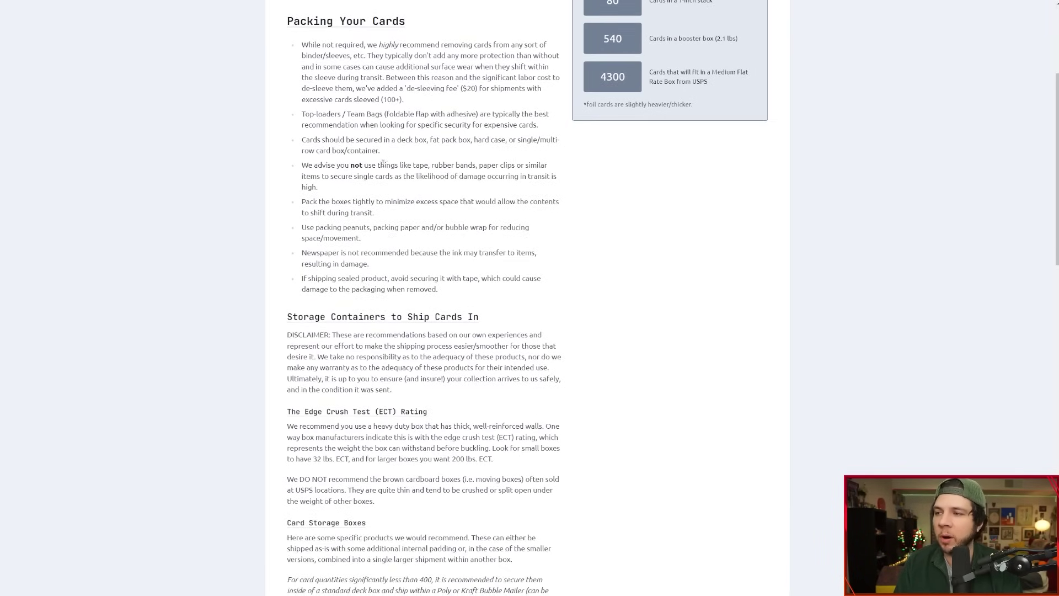
scroll(381, 165, "down", 4)
scroll(387, 182, "down", 1)
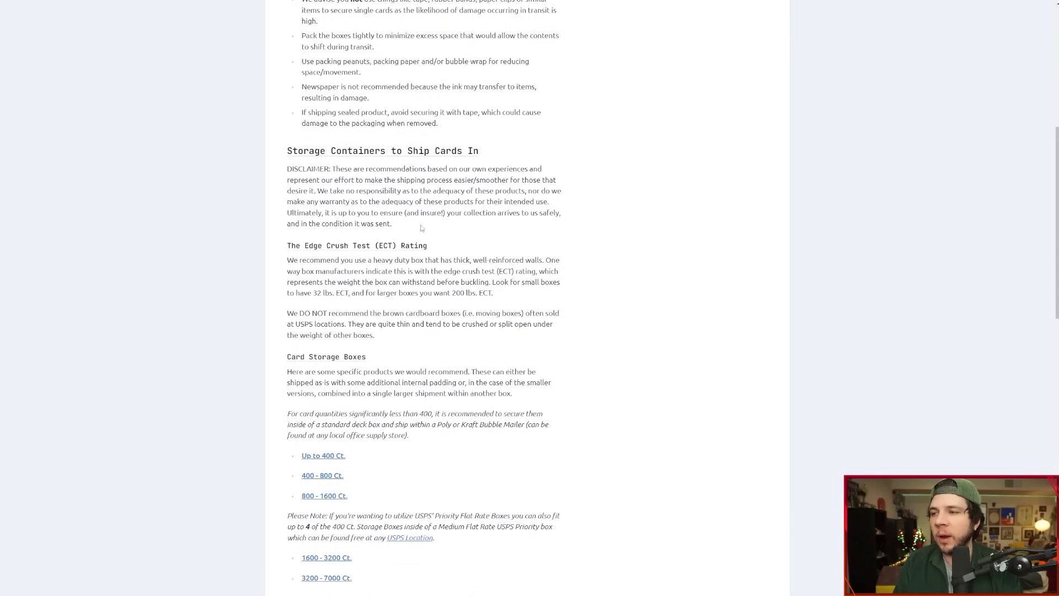
scroll(571, 200, "down", 3)
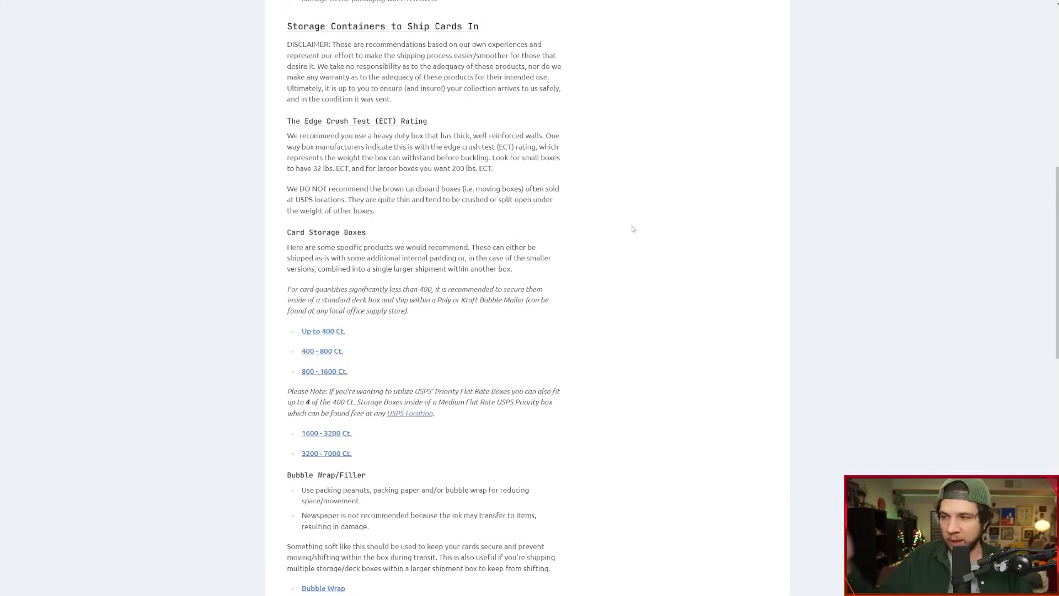
scroll(610, 359, "down", 7)
scroll(578, 308, "down", 3)
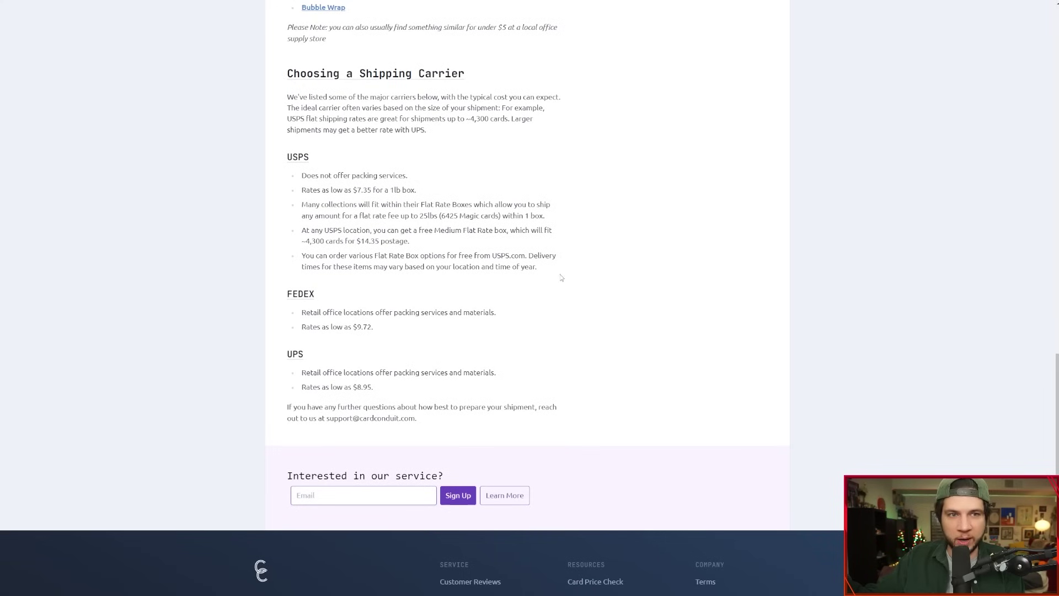
scroll(527, 364, "up", 7)
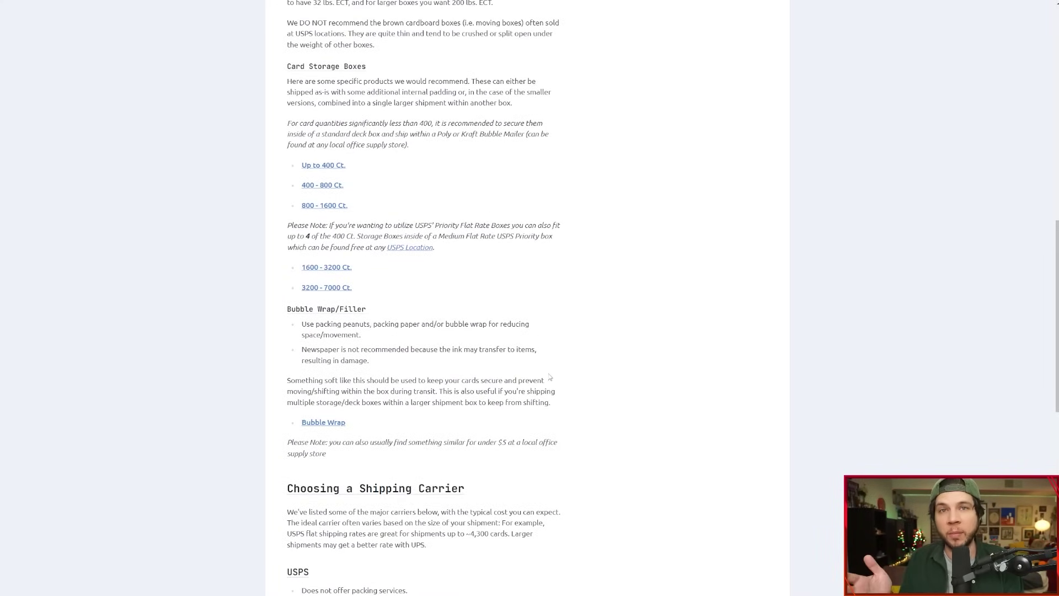
scroll(560, 386, "up", 3)
scroll(559, 391, "up", 8)
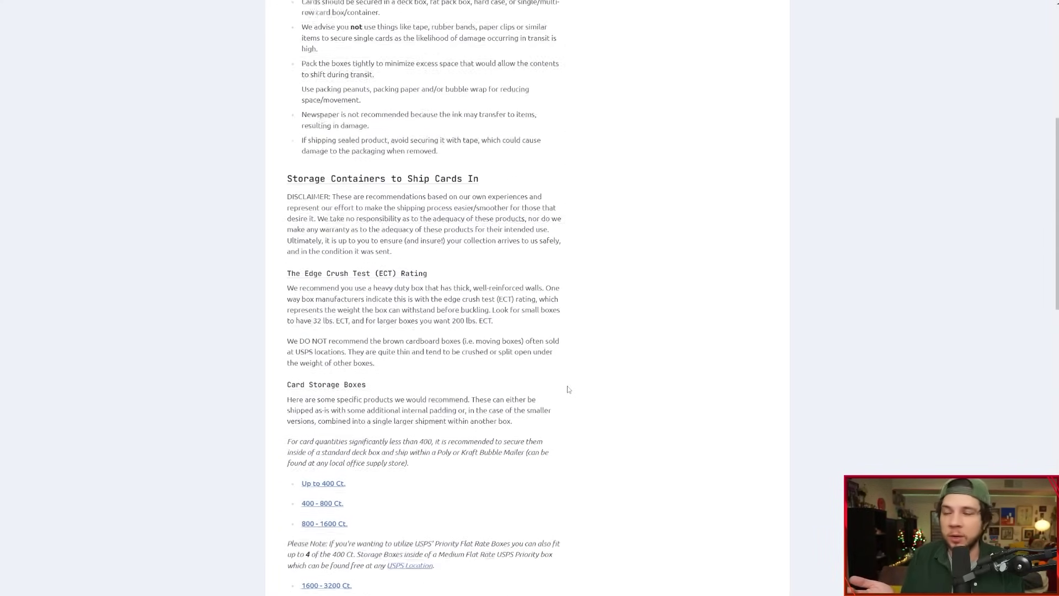
scroll(452, 186, "down", 3)
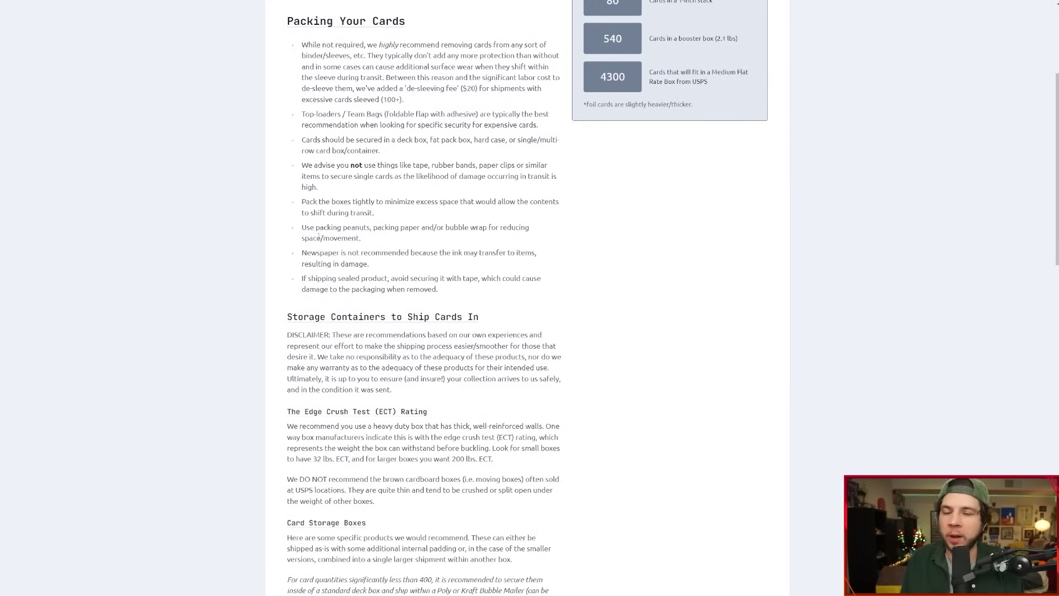
scroll(225, 162, "up", 4)
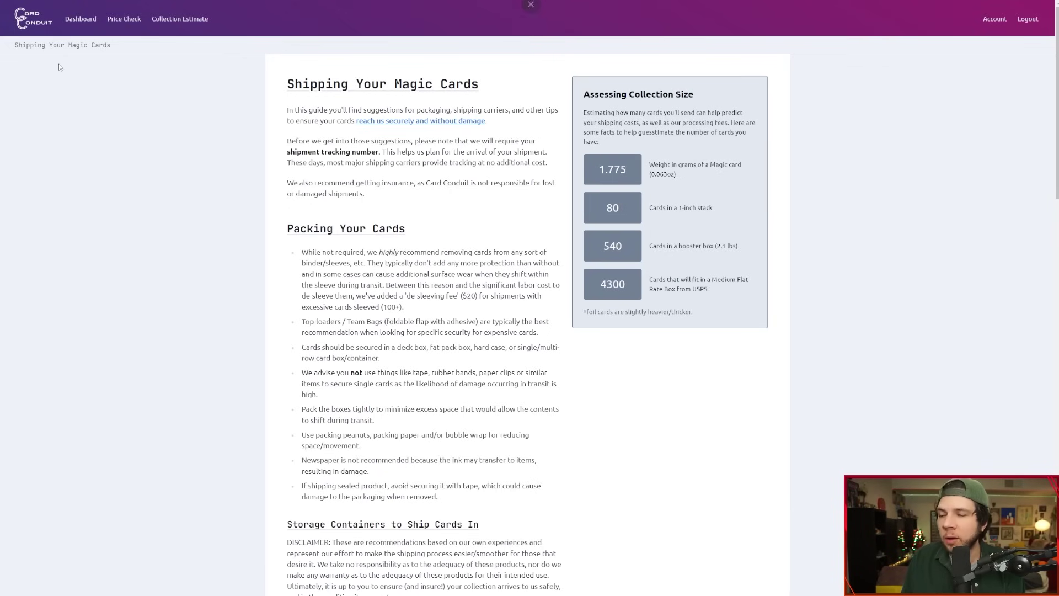
scroll(406, 244, "down", 3)
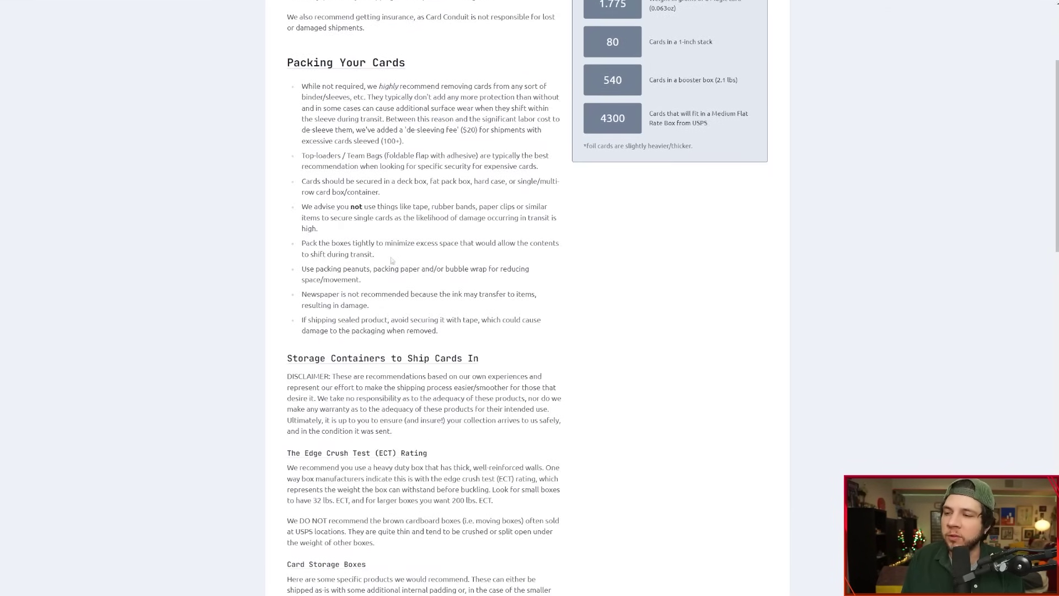
scroll(316, 258, "up", 3)
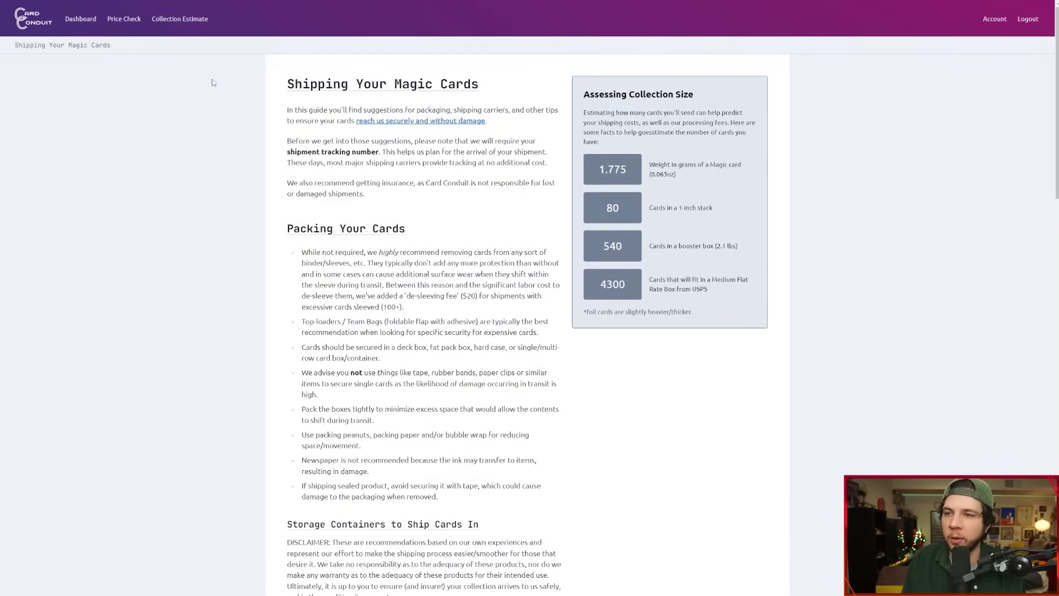
Step: Return to the dashboard, start registering a new shipment and fill in the sender's name
key("alt+Left")
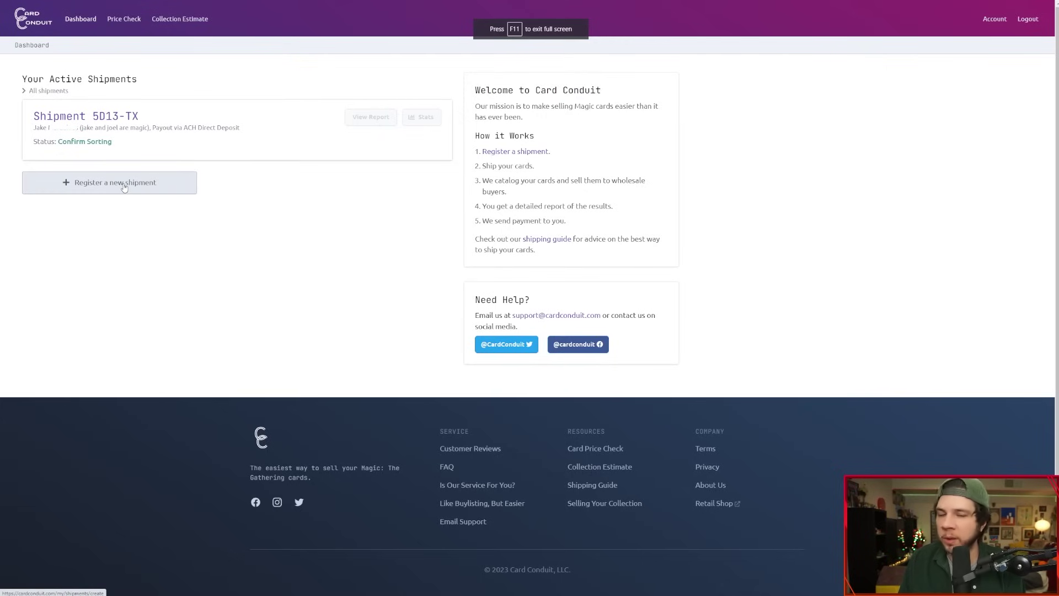
left_click(125, 188)
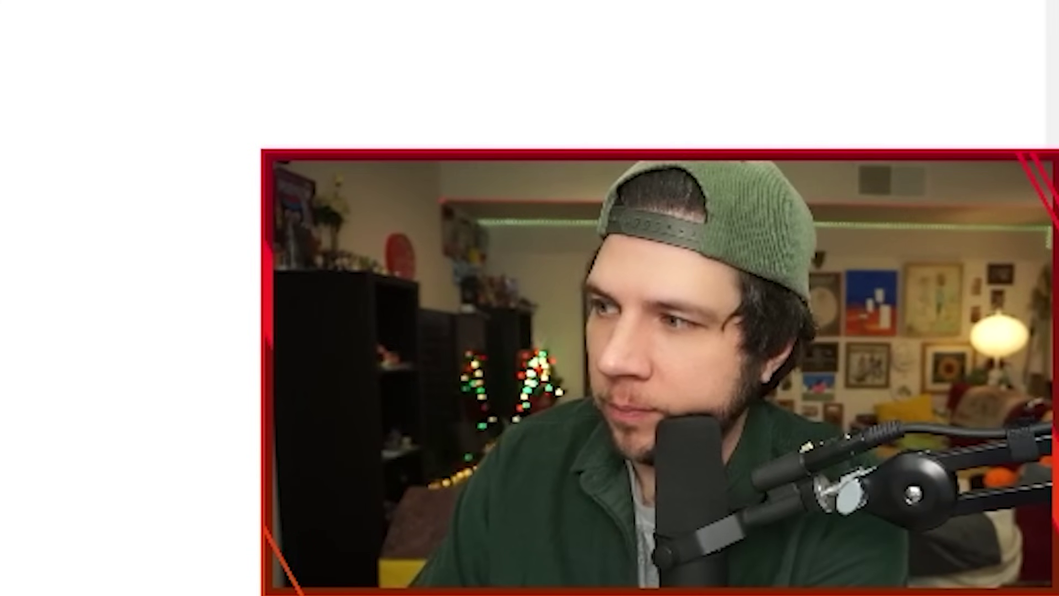
left_click(322, 144)
type("jakey poo")
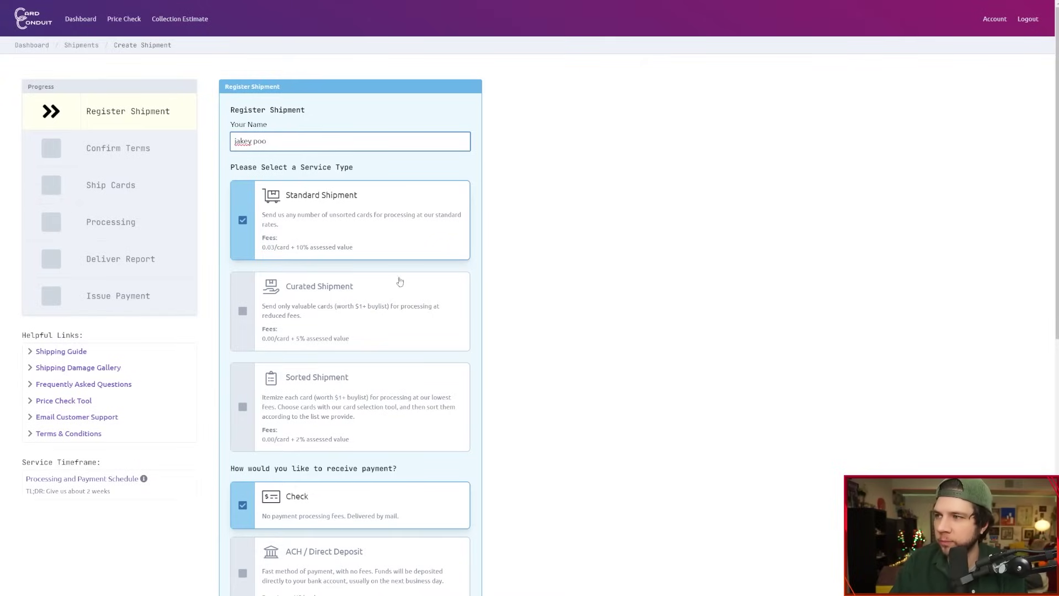
key("BackSpace")
key("BackSpace")
key("BackSpace")
type("joe")
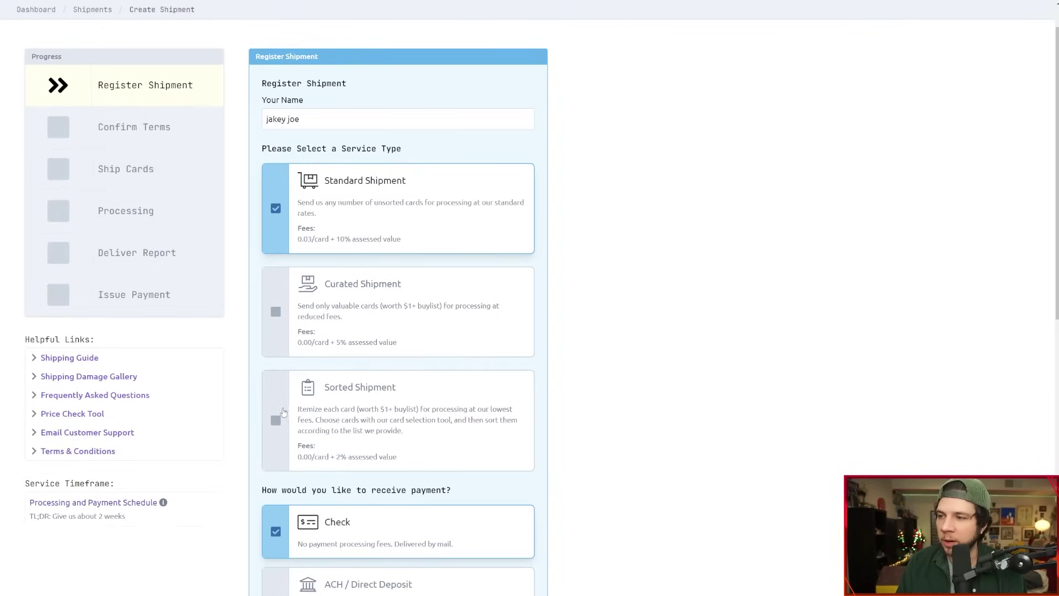
Step: Choose the Sorted Shipment service with ACH / Direct Deposit payout and submit the registration
left_click(244, 409)
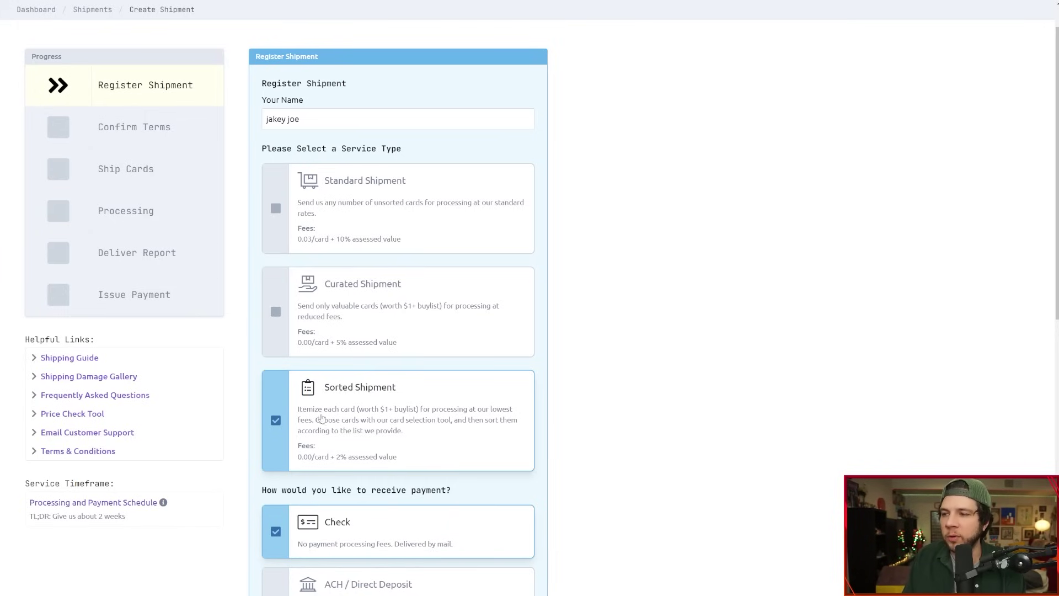
scroll(515, 381, "down", 2)
scroll(515, 380, "down", 2)
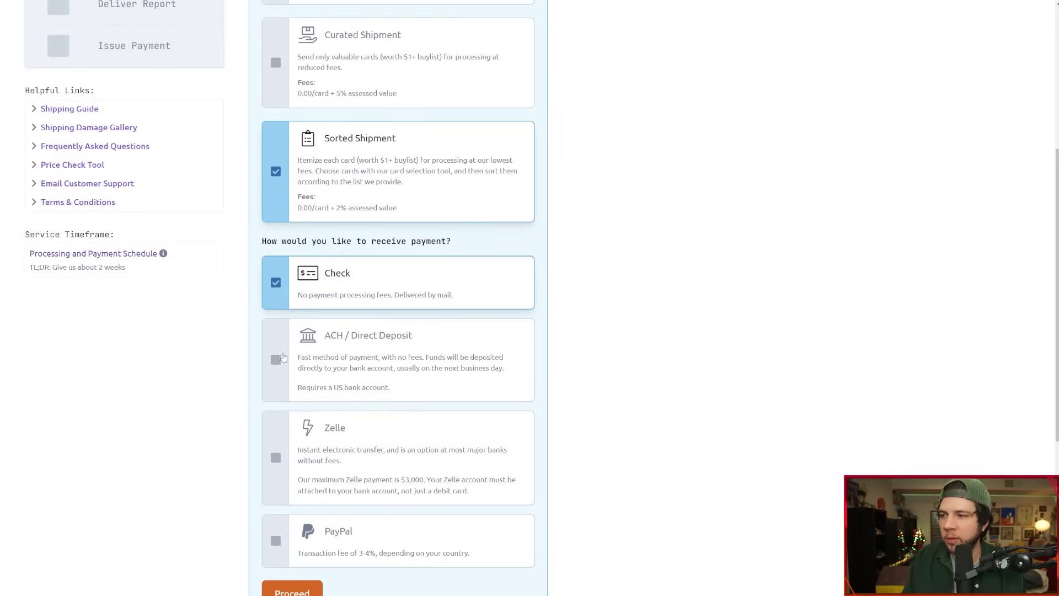
left_click(279, 366)
scroll(305, 366, "down", 4)
scroll(347, 397, "up", 3)
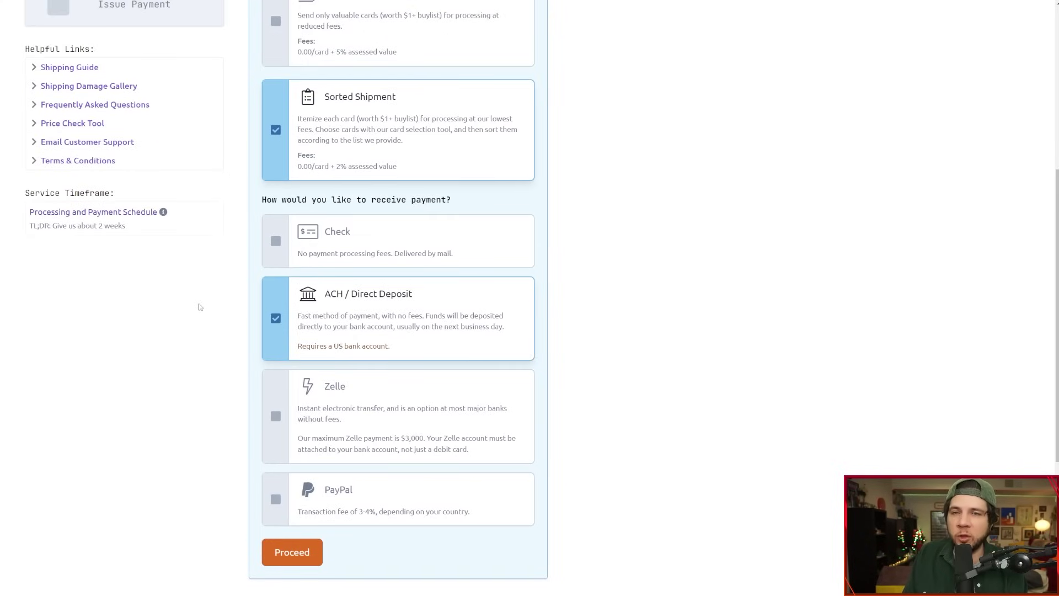
scroll(55, 323, "up", 2)
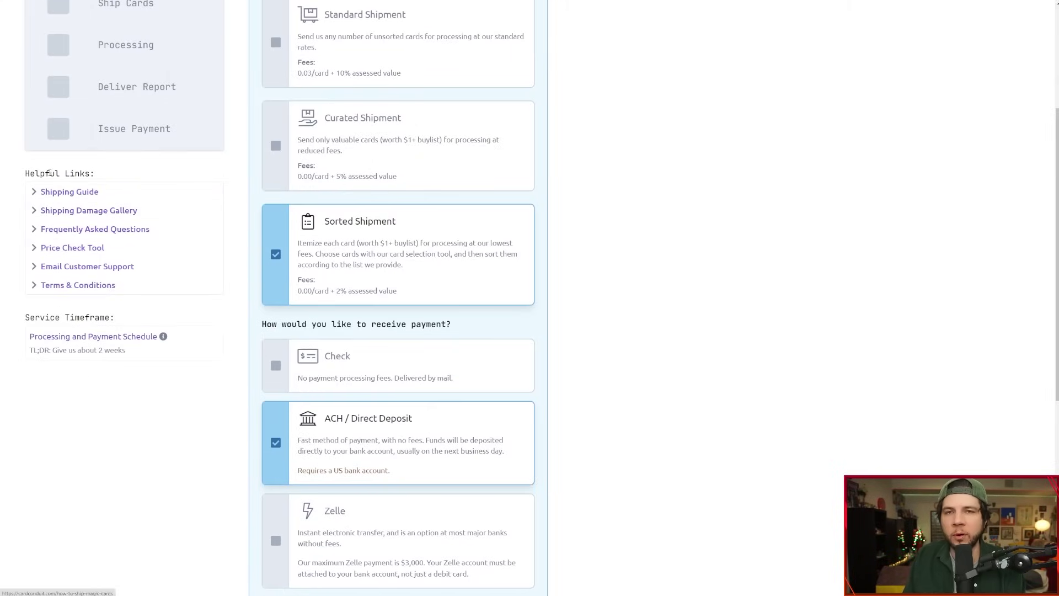
scroll(276, 304, "down", 3)
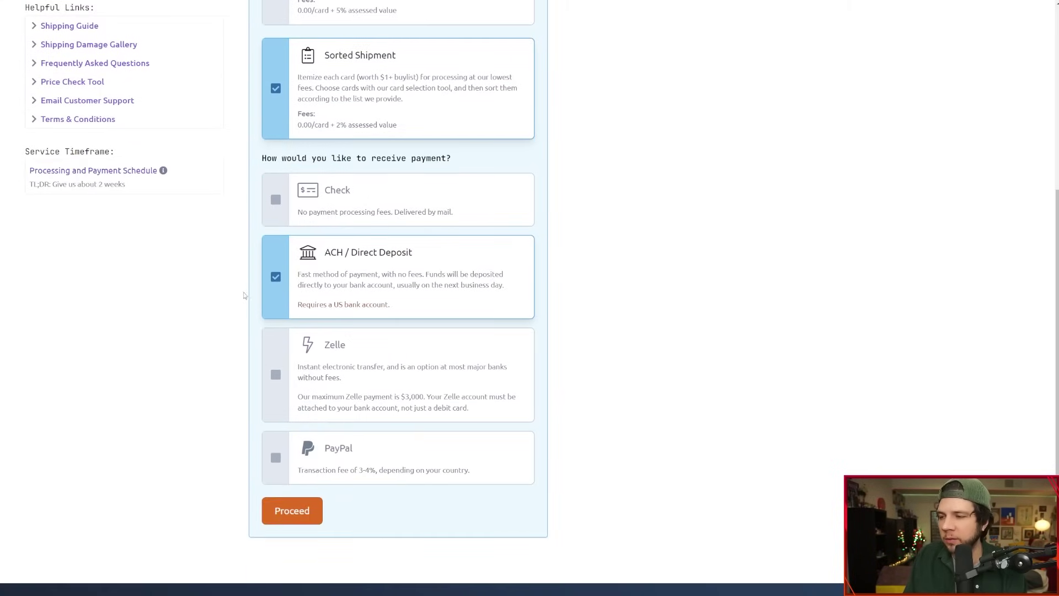
left_click(303, 517)
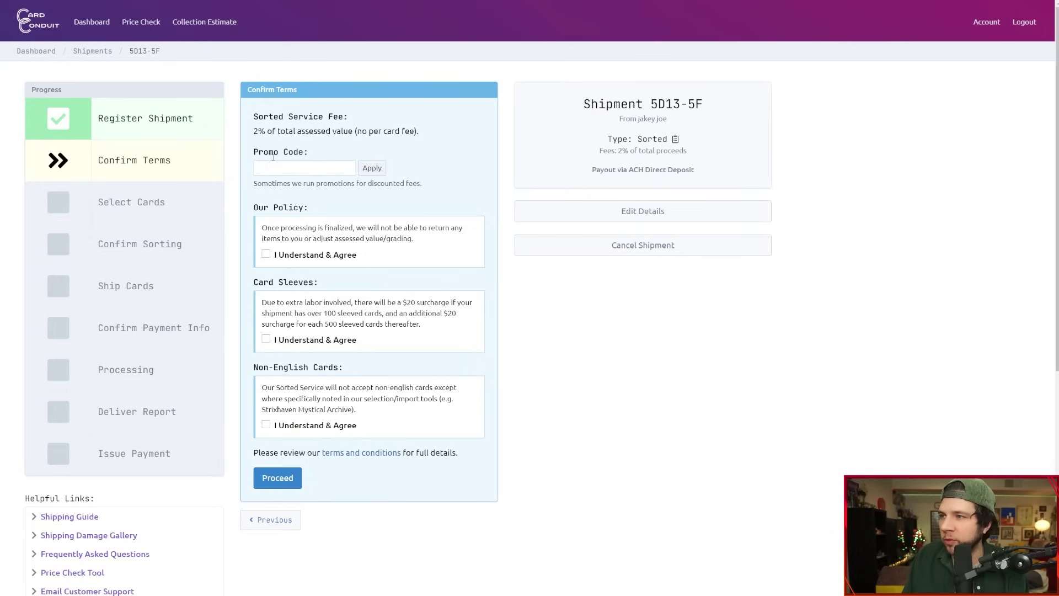
Step: Apply the promo code JAJAM to the shipment
left_click(290, 168)
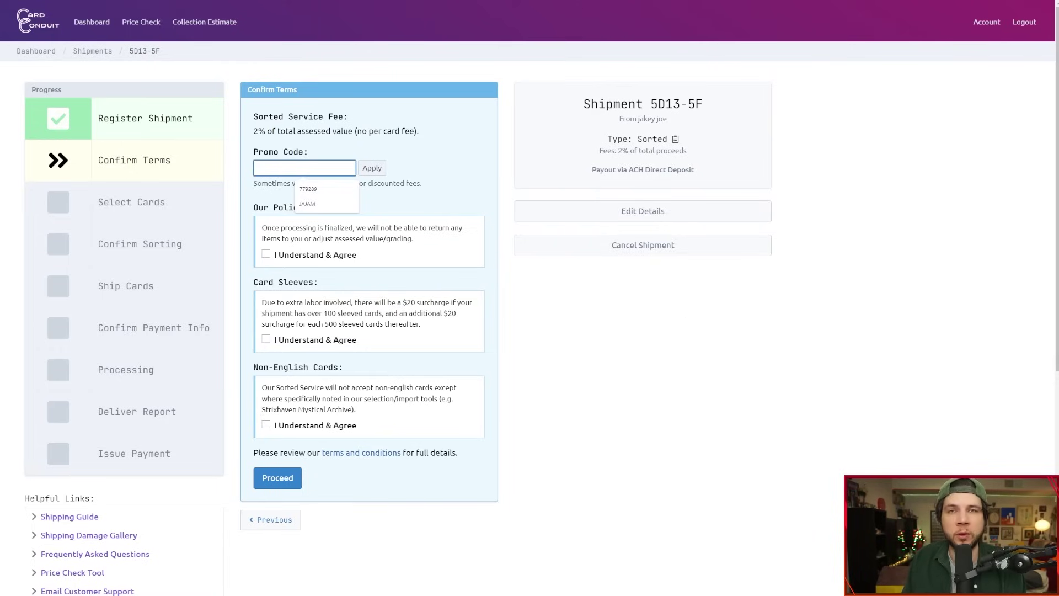
type("jajam")
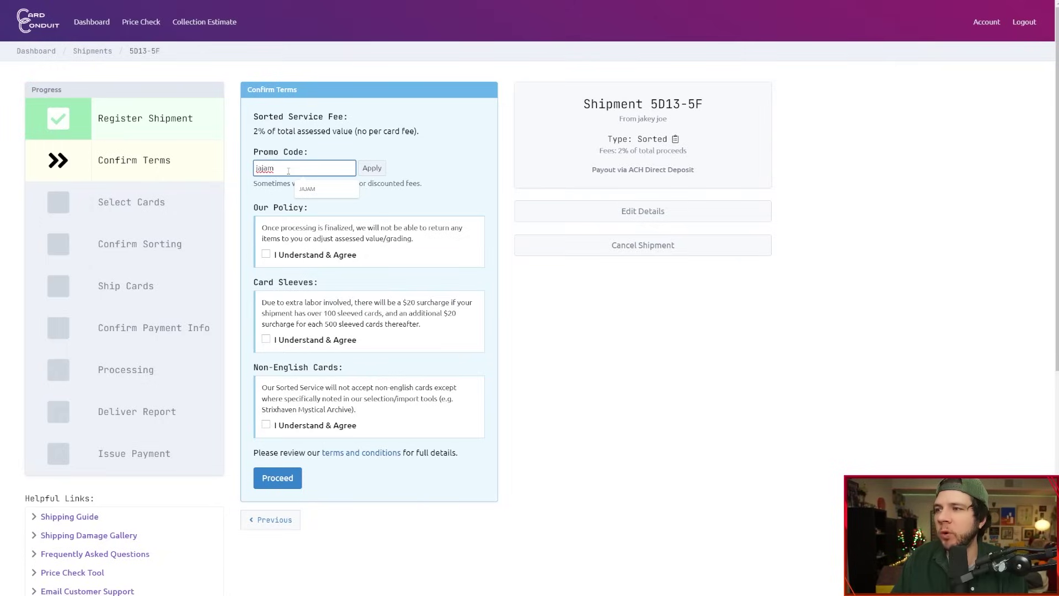
key("Return")
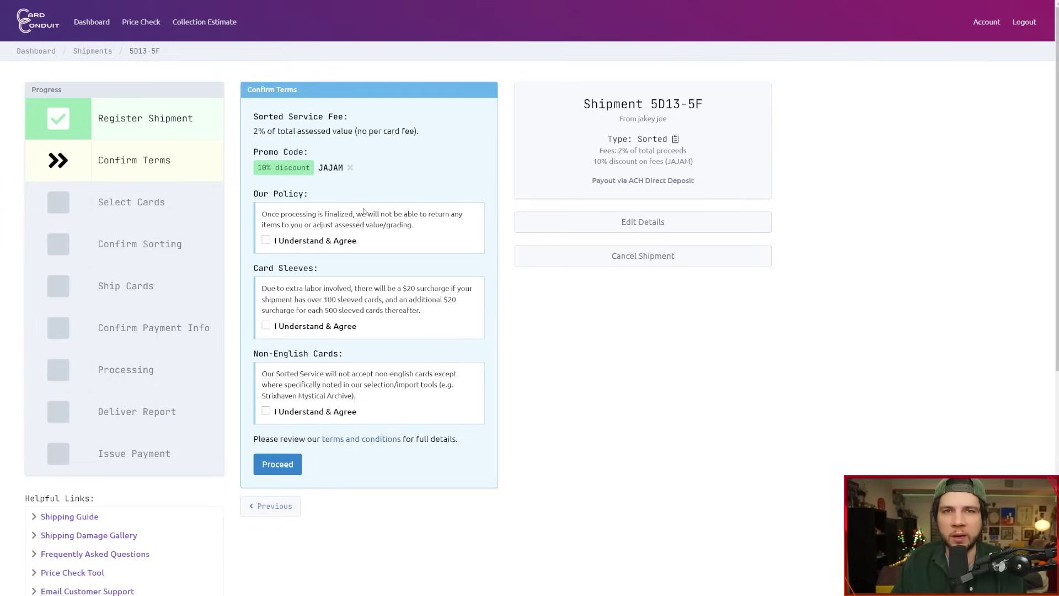
Step: Agree to the return policy, card sleeves and non-English cards terms, and proceed to the card selection stage
scroll(358, 221, "down", 1)
left_click(266, 200)
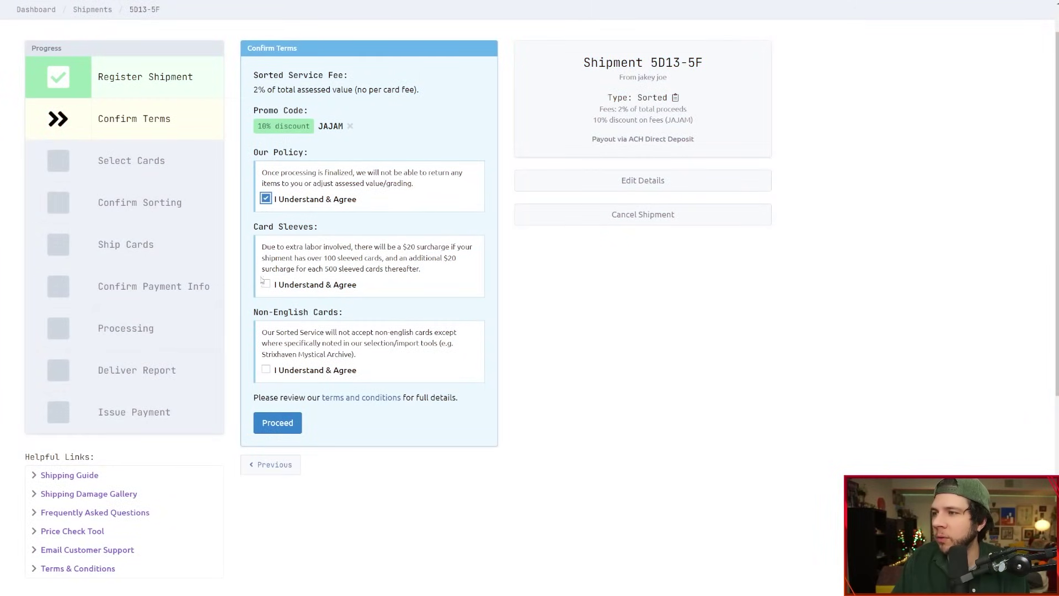
left_click(265, 285)
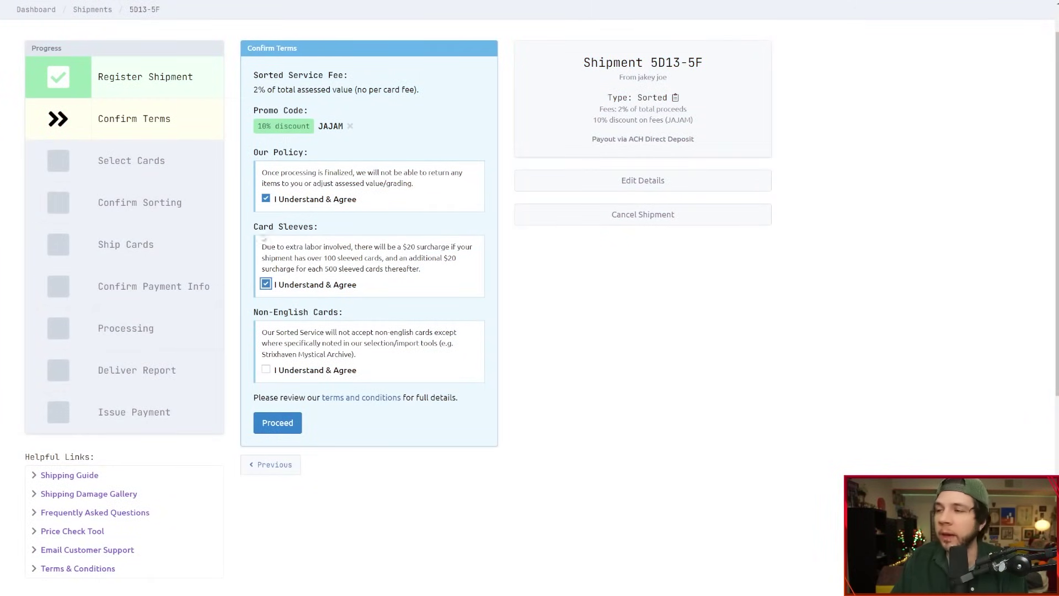
left_click_drag(289, 243, 336, 284)
left_click(338, 284)
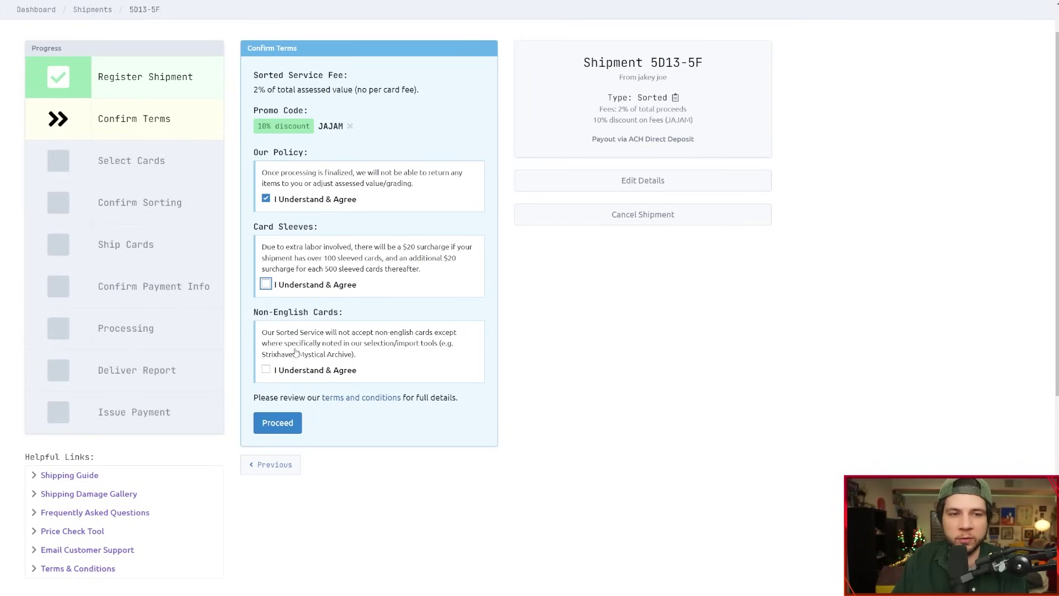
left_click(266, 369)
left_click(266, 283)
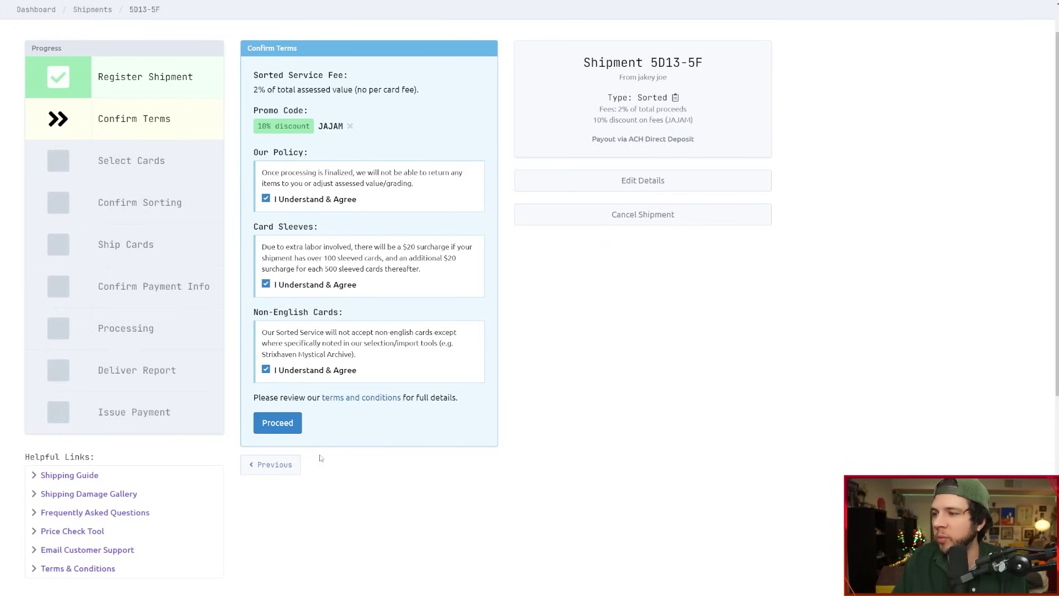
left_click(301, 431)
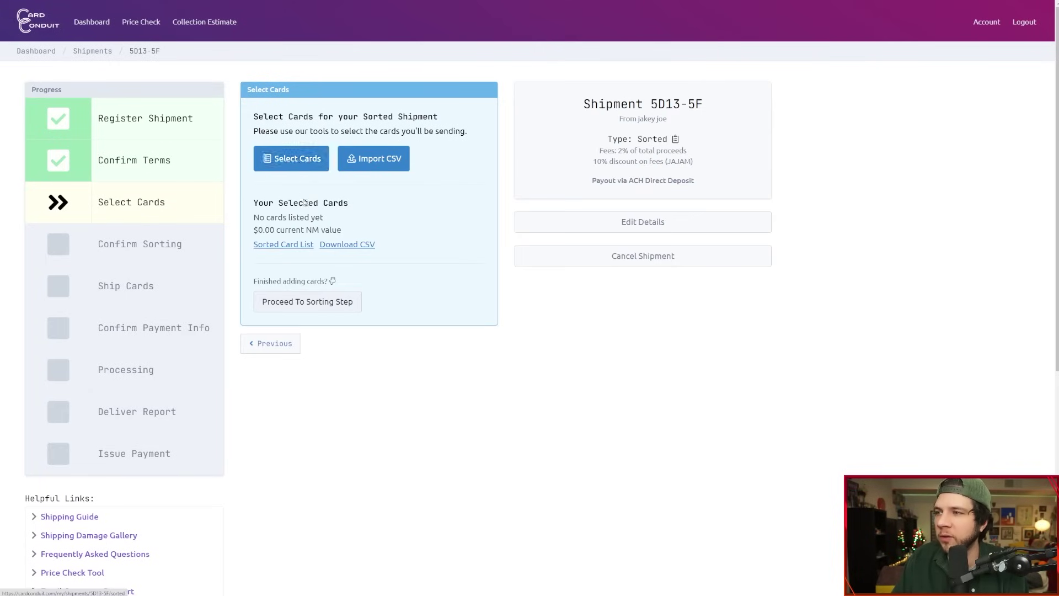
Step: Open the card selection tool for the shipment and search for rotting regisaur
left_click(291, 158)
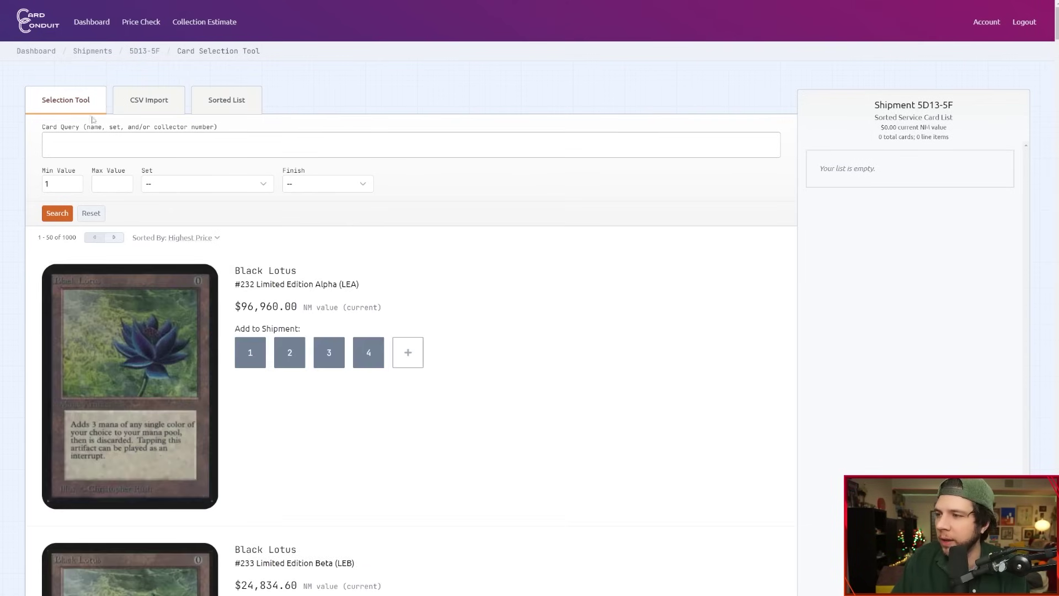
type("r")
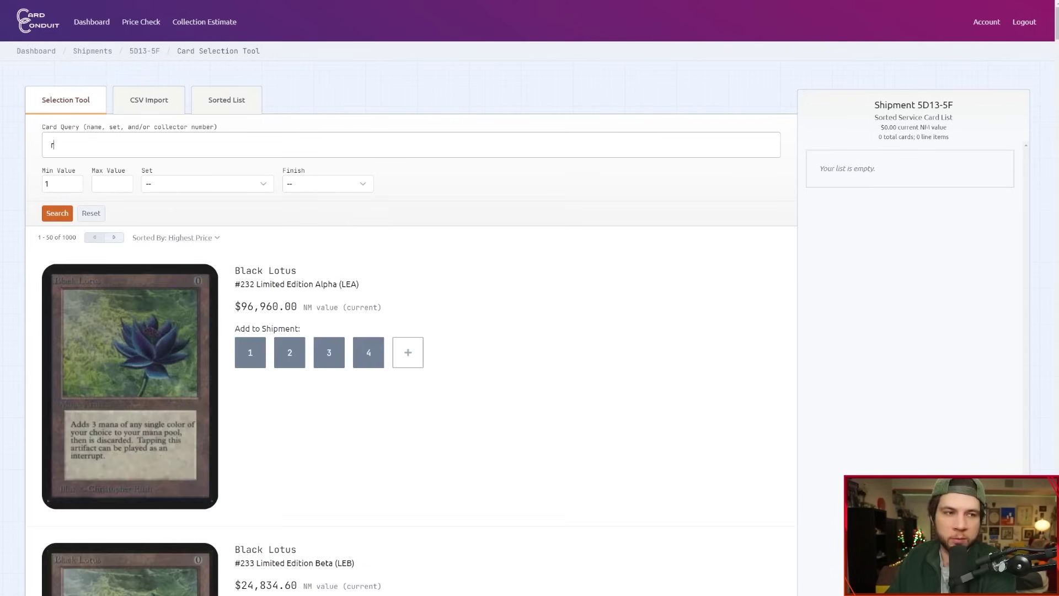
type("otting regisaur")
key("Return")
Step: Examine the listed Rotting Regisaur printings, their finishes and their near mint values
scroll(538, 338, "down", 3)
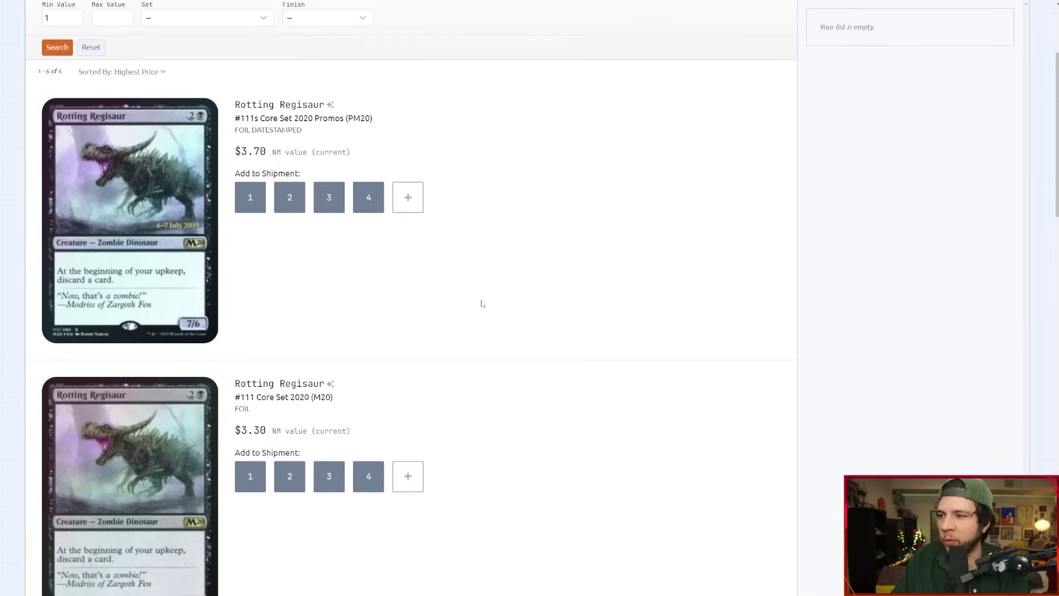
scroll(482, 303, "down", 3)
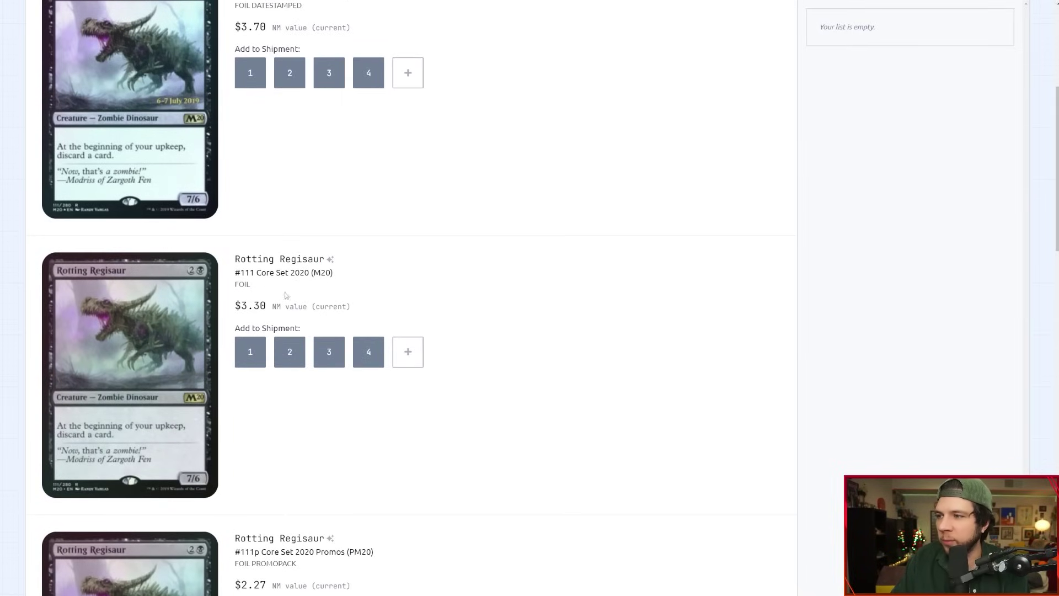
scroll(276, 291, "down", 4)
scroll(355, 271, "down", 3)
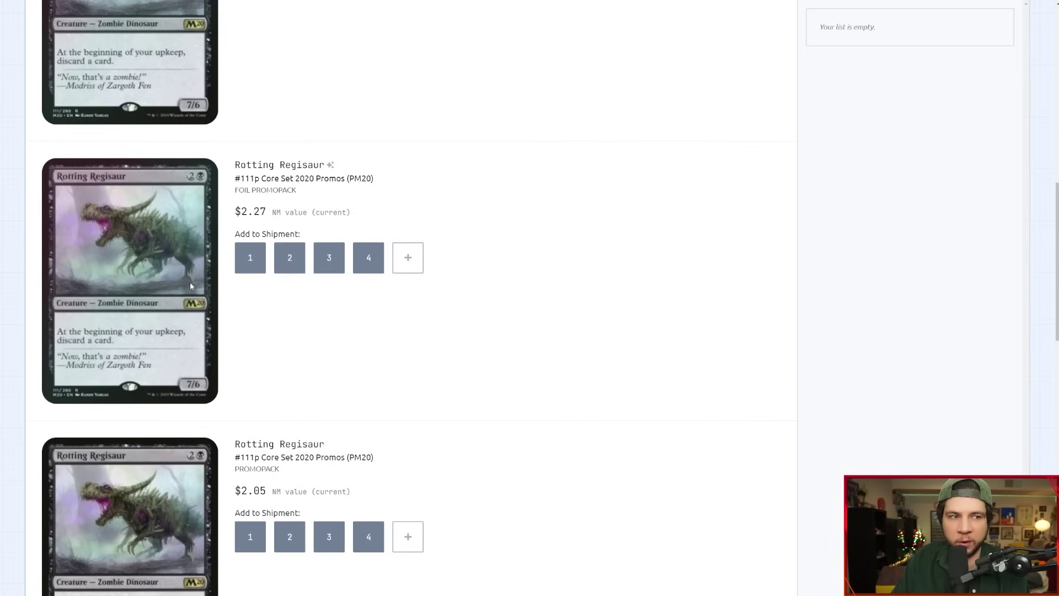
scroll(177, 280, "down", 3)
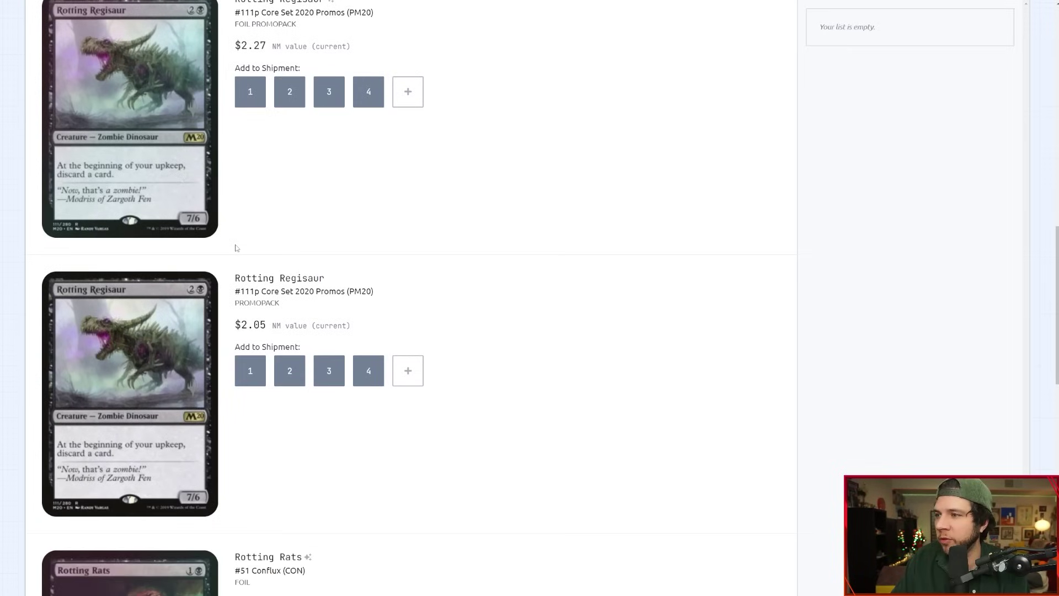
scroll(332, 252, "up", 1)
scroll(328, 238, "down", 3)
scroll(310, 264, "down", 10)
scroll(329, 263, "up", 8)
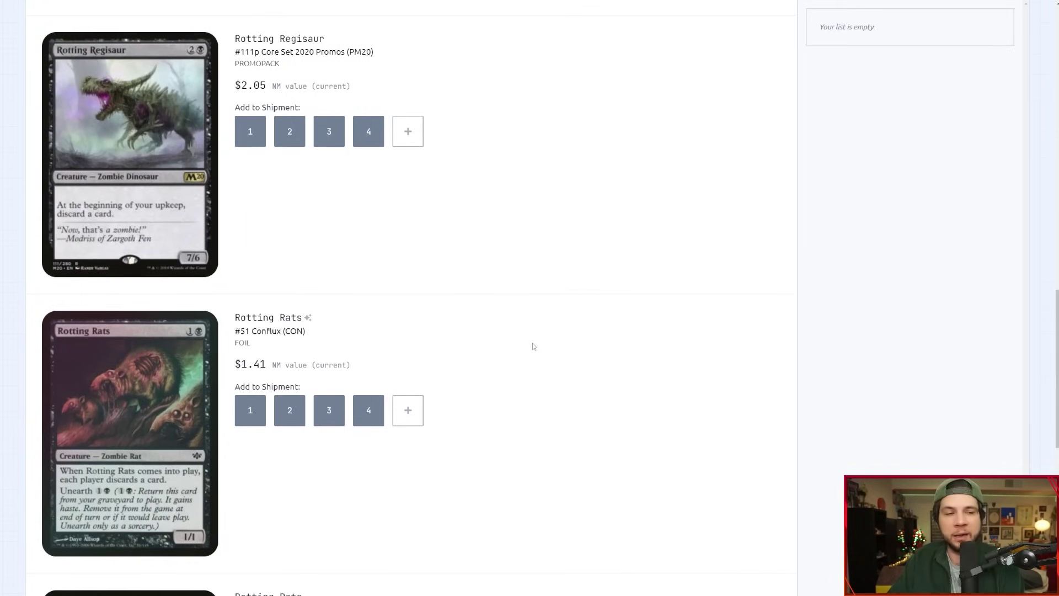
scroll(534, 347, "up", 15)
scroll(525, 382, "up", 1)
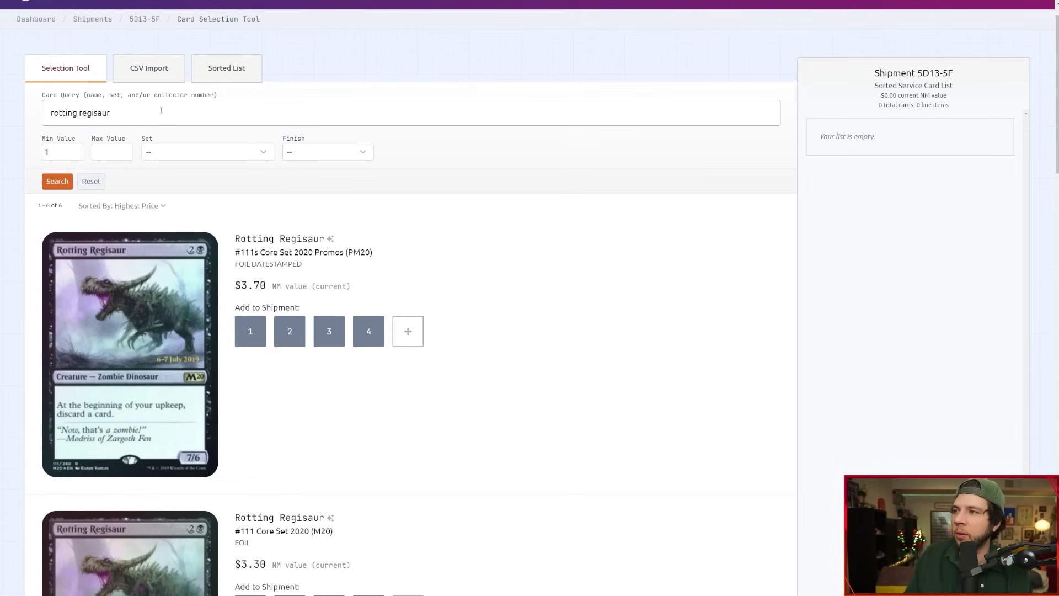
Step: Search for oath of nissa and add 40 copies of the non-foil Oath of the Gatewatch #140 printing to the shipment
left_click_drag(192, 113, 36, 93)
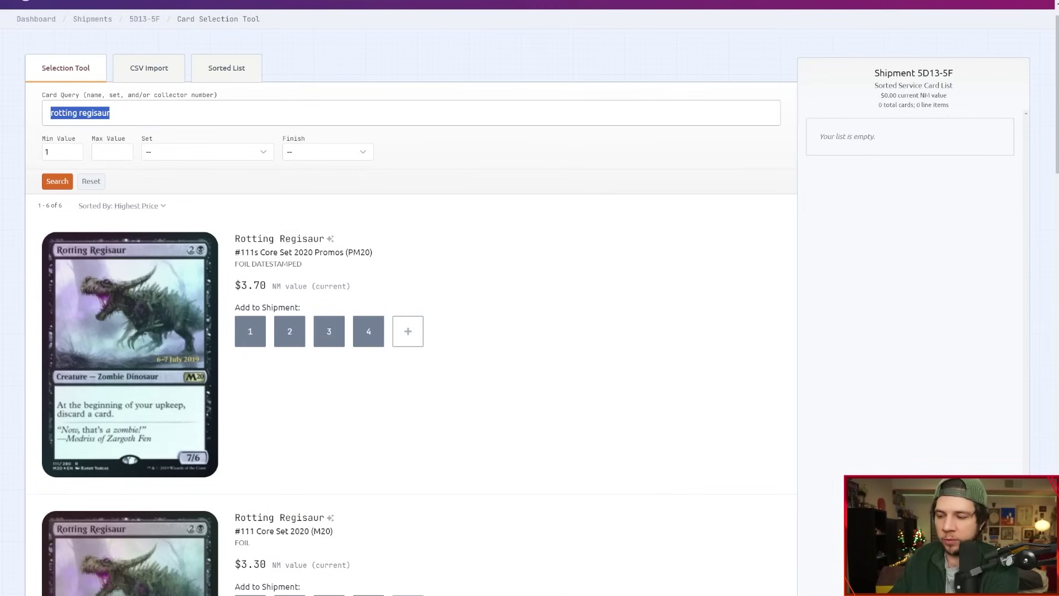
type("oath of niss")
key("Return")
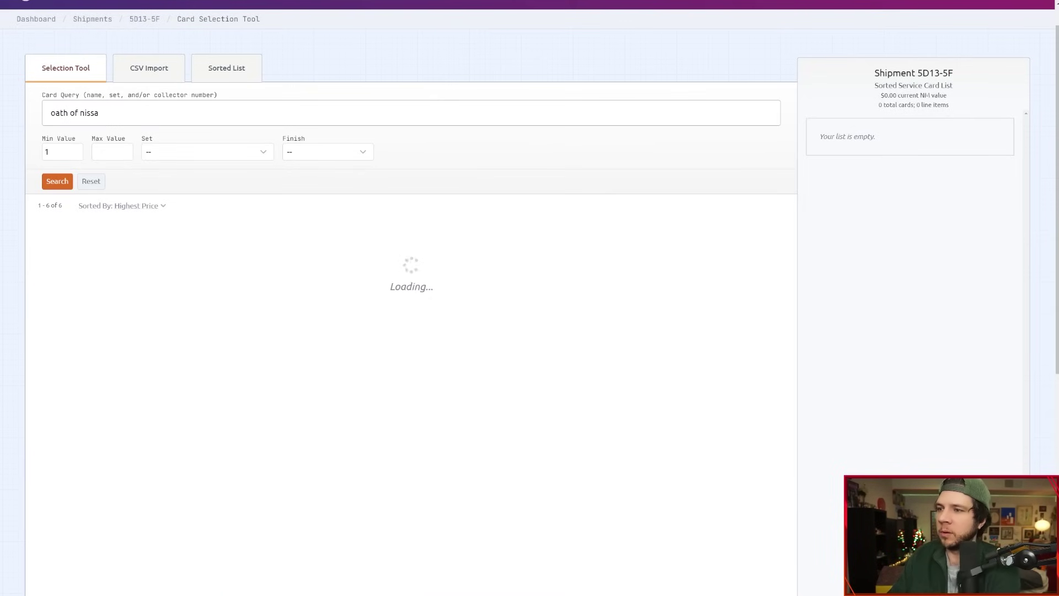
scroll(551, 367, "down", 3)
scroll(549, 364, "down", 10)
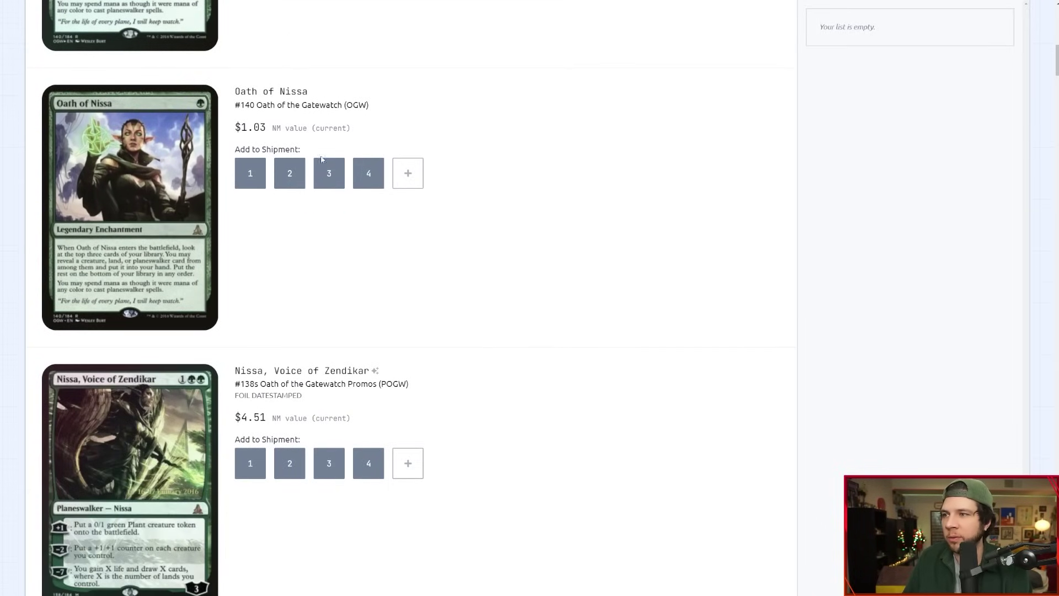
left_click(419, 182)
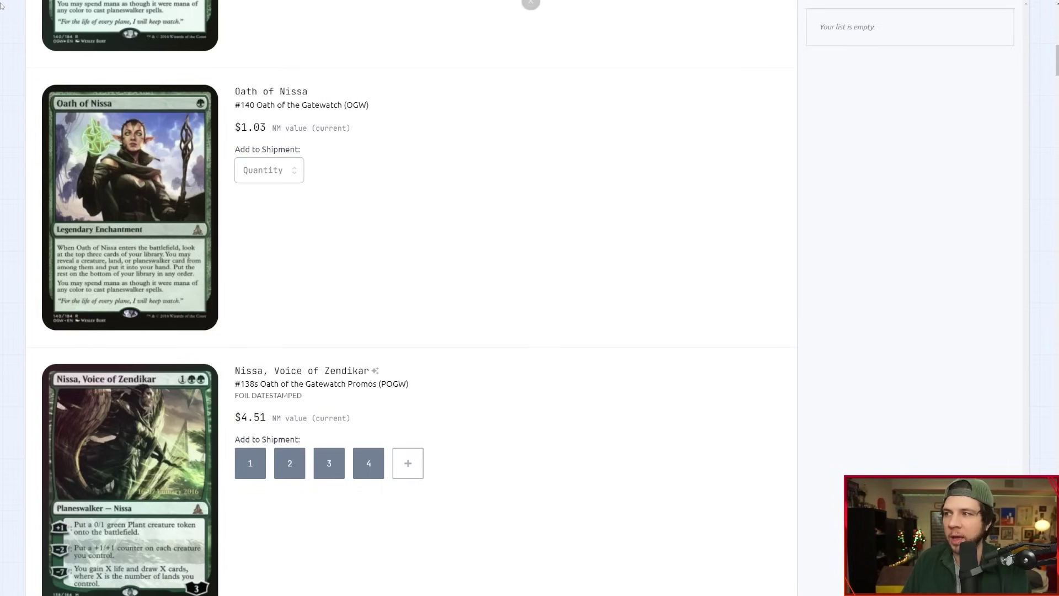
left_click(269, 169)
scroll(259, 275, "down", 10)
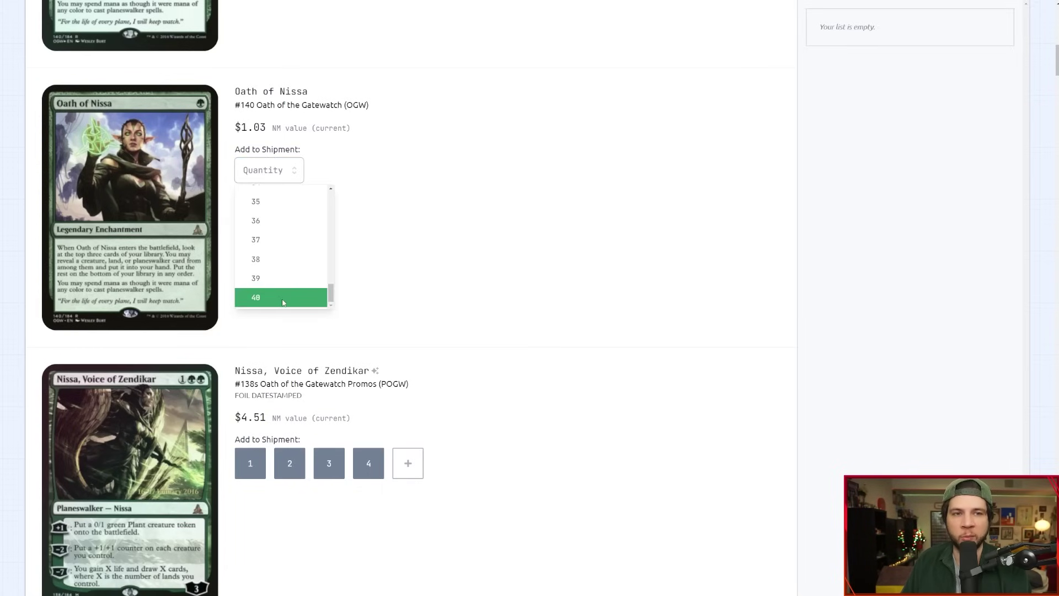
left_click(285, 303)
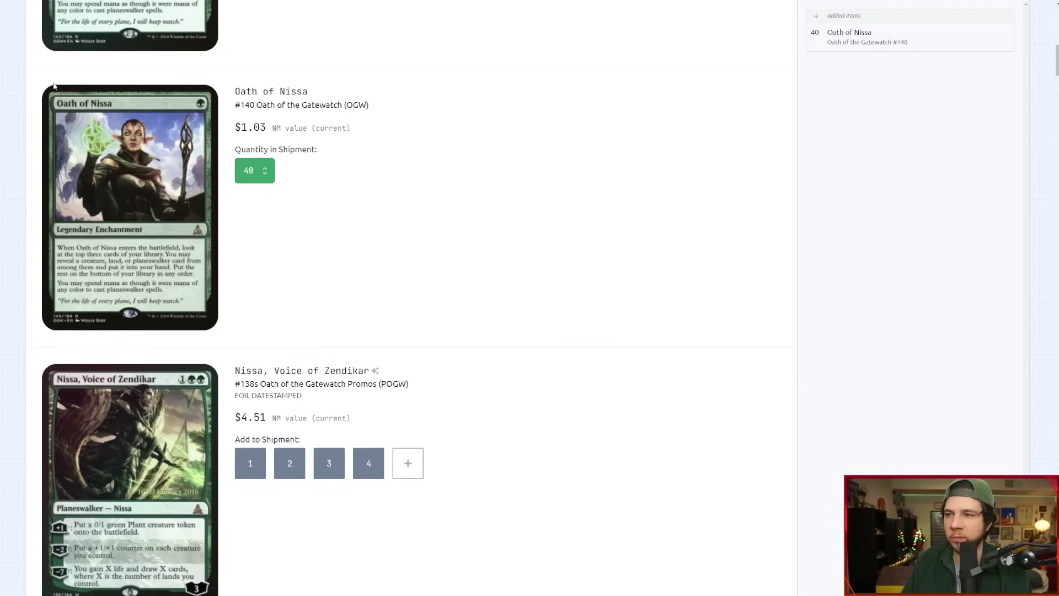
mouse_move(862, 30)
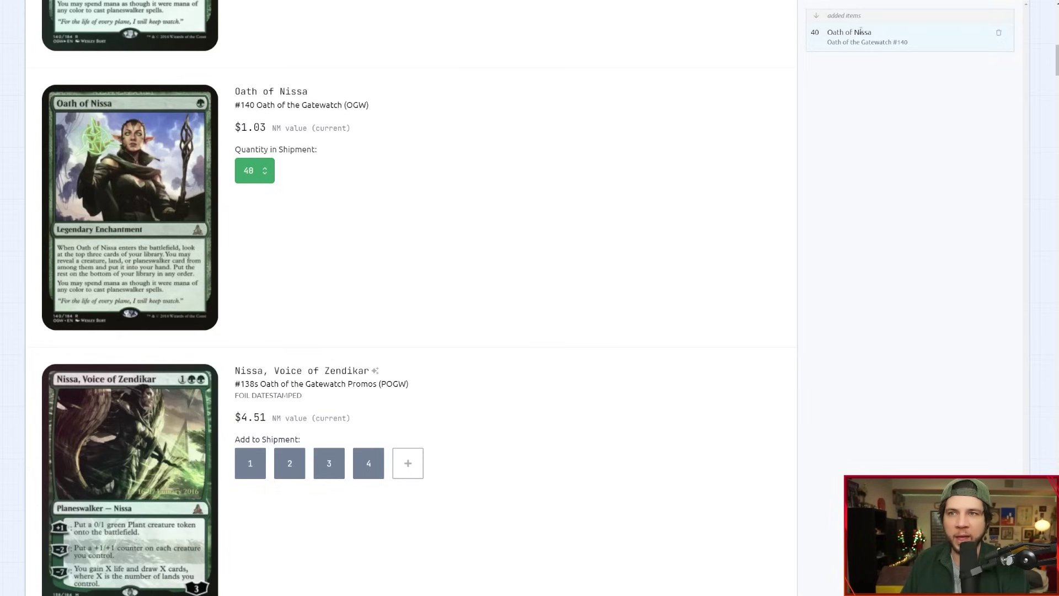
Step: Search for Witch's Oven and add 10 copies of the foil Throne of Eldraine #237 printing to the shipment
scroll(889, 191, "up", 3)
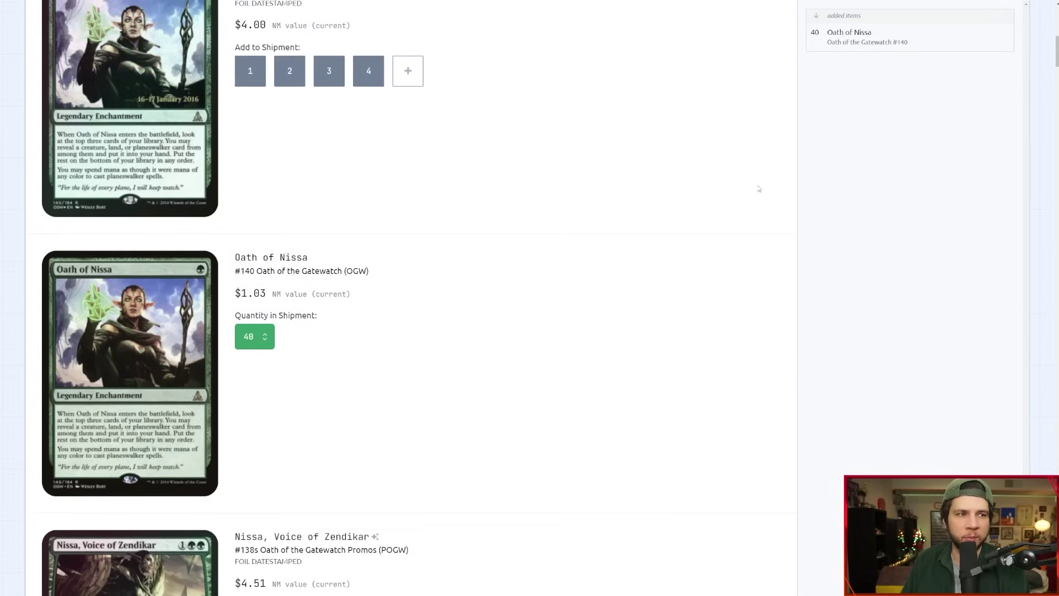
scroll(744, 230, "up", 7)
scroll(322, 270, "up", 4)
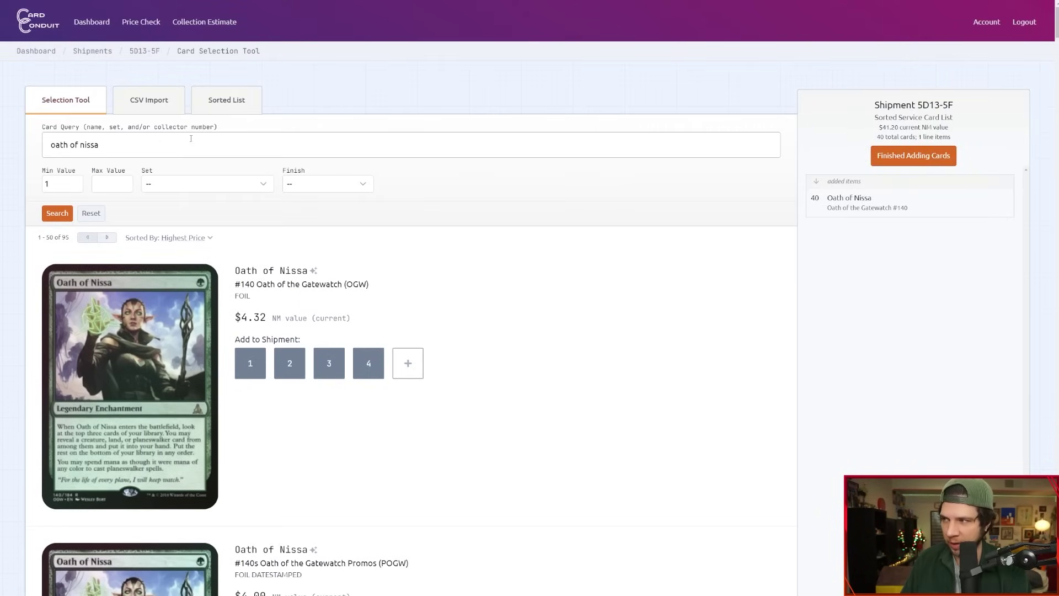
triple_click(75, 144)
type("withc's oven")
key("Return")
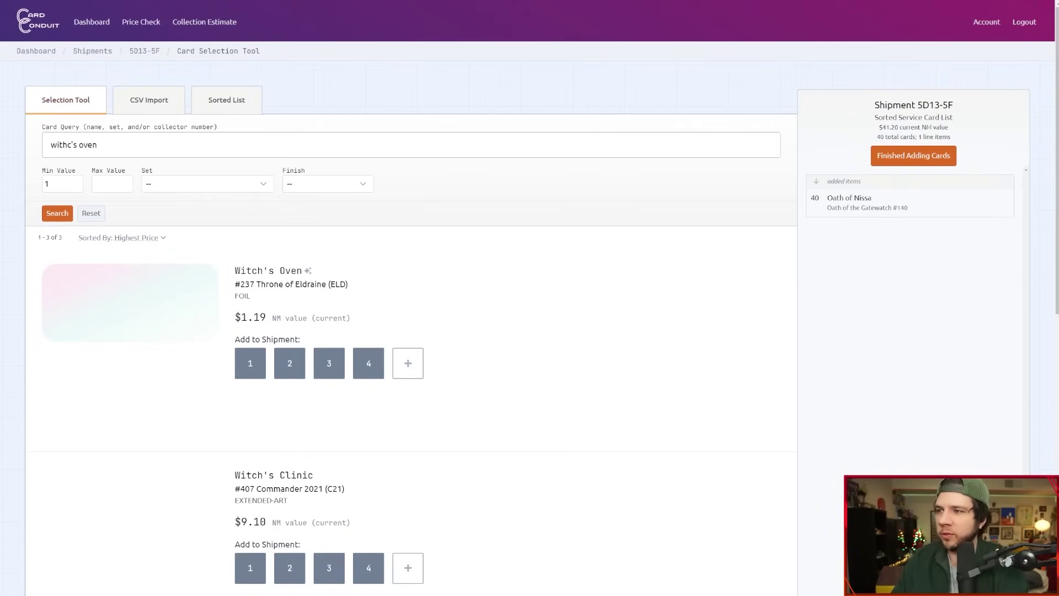
left_click(290, 363)
scroll(281, 419, "down", 3)
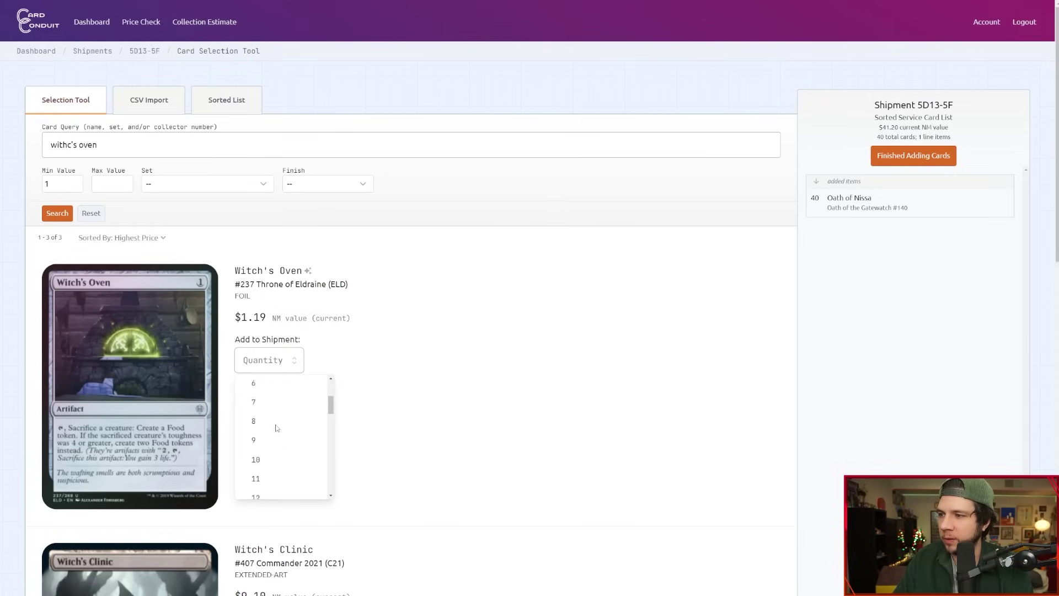
left_click(274, 433)
Step: Search for sacred cat and add 6 copies of the foil Amonkhet #27 printing to the shipment
left_click_drag(129, 148, 55, 123)
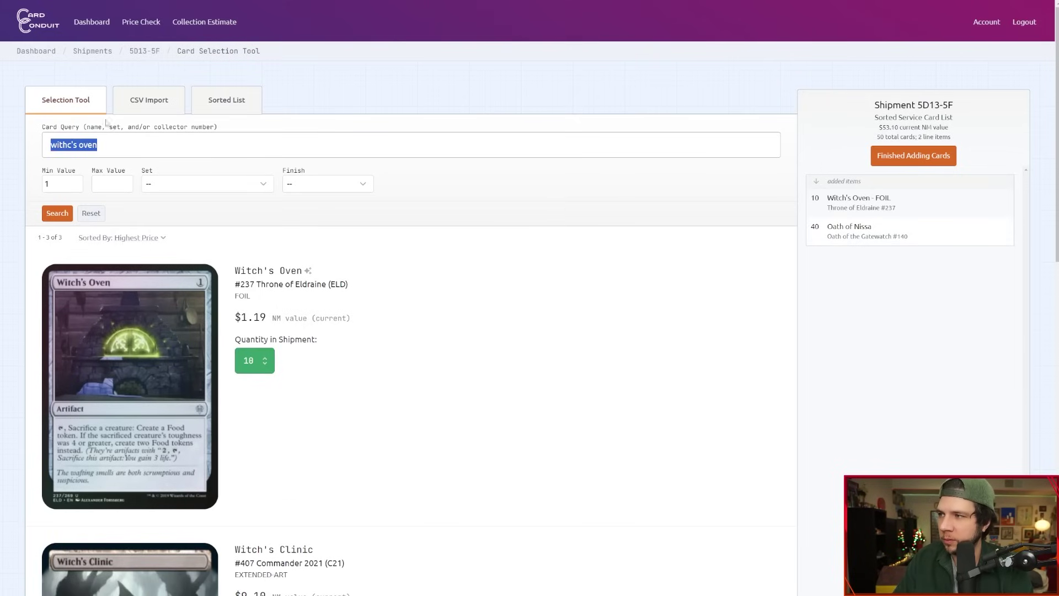
type("sacred cat")
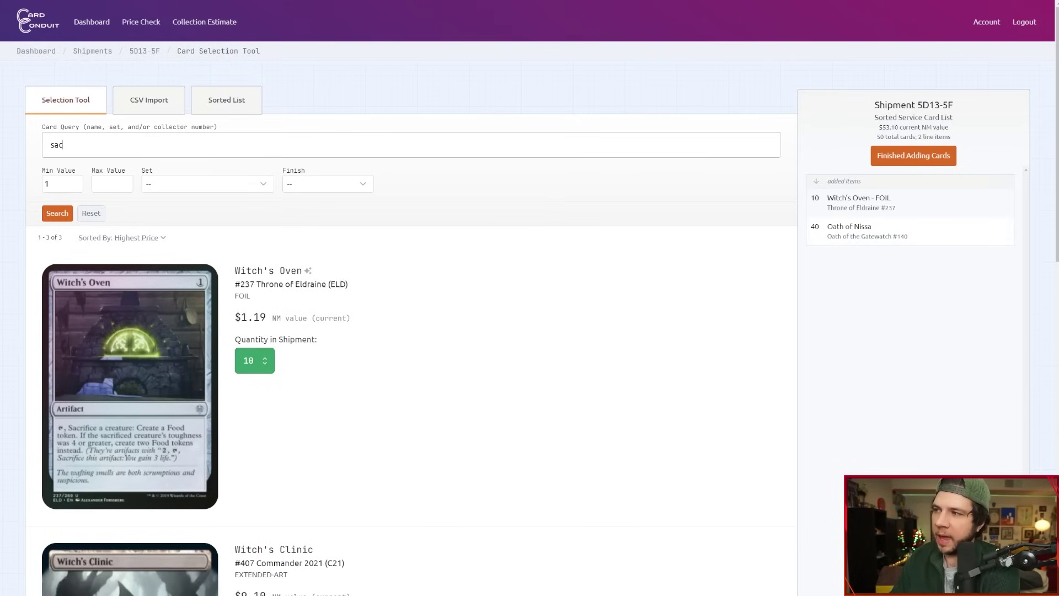
key("Return")
left_click(252, 361)
left_click(264, 480)
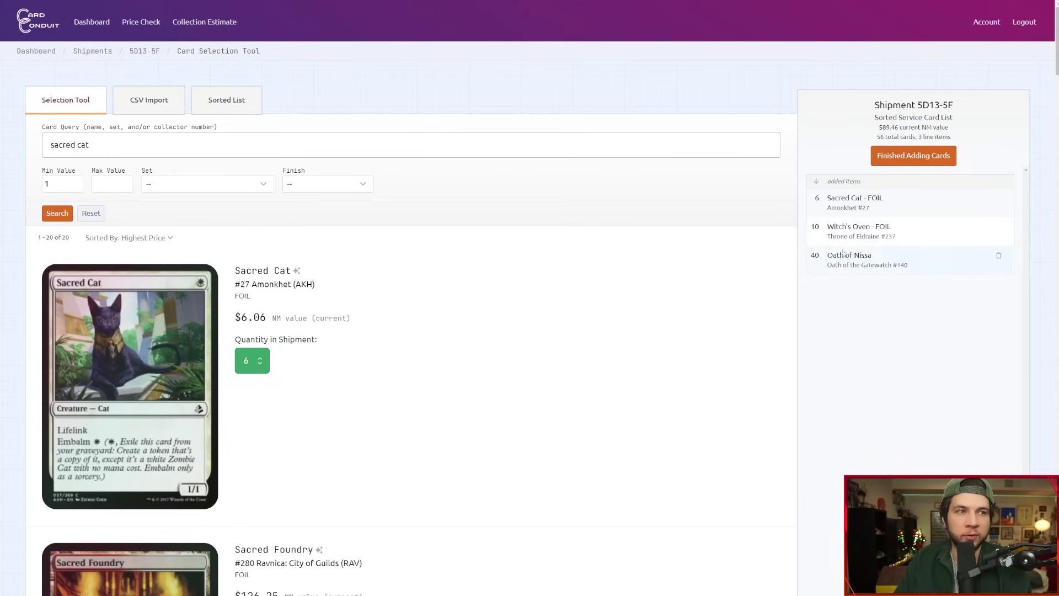
Step: Finish adding cards, proceed to the sorting stage and view the ordered card list
left_click(909, 162)
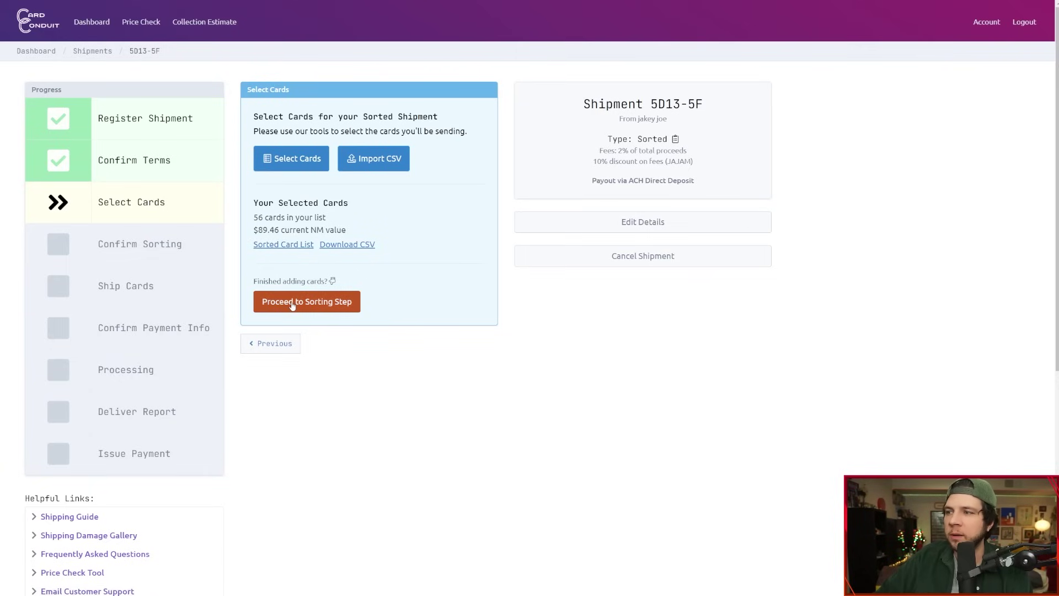
left_click(338, 306)
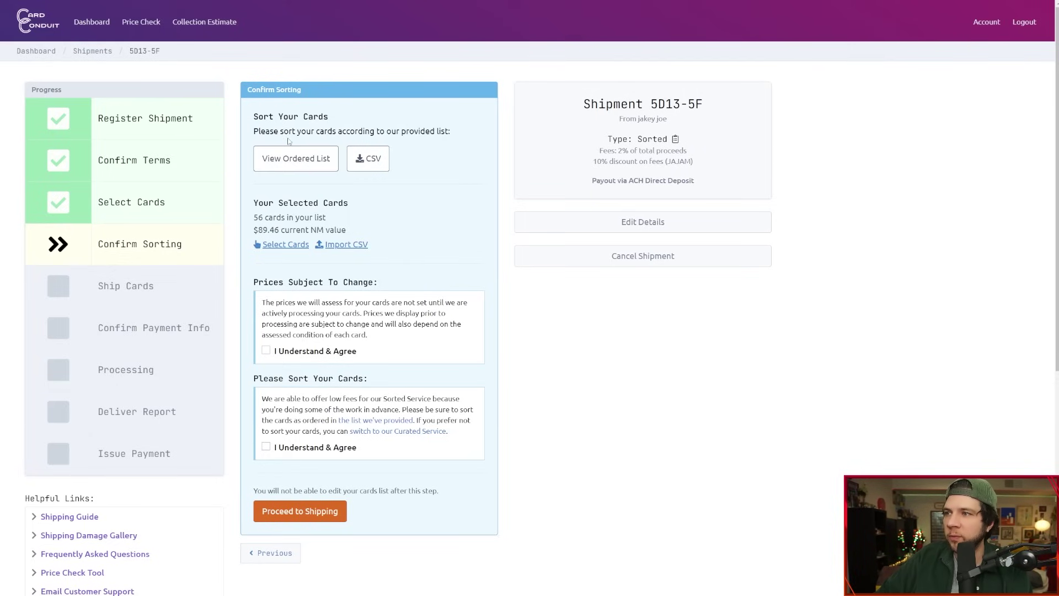
left_click(280, 167)
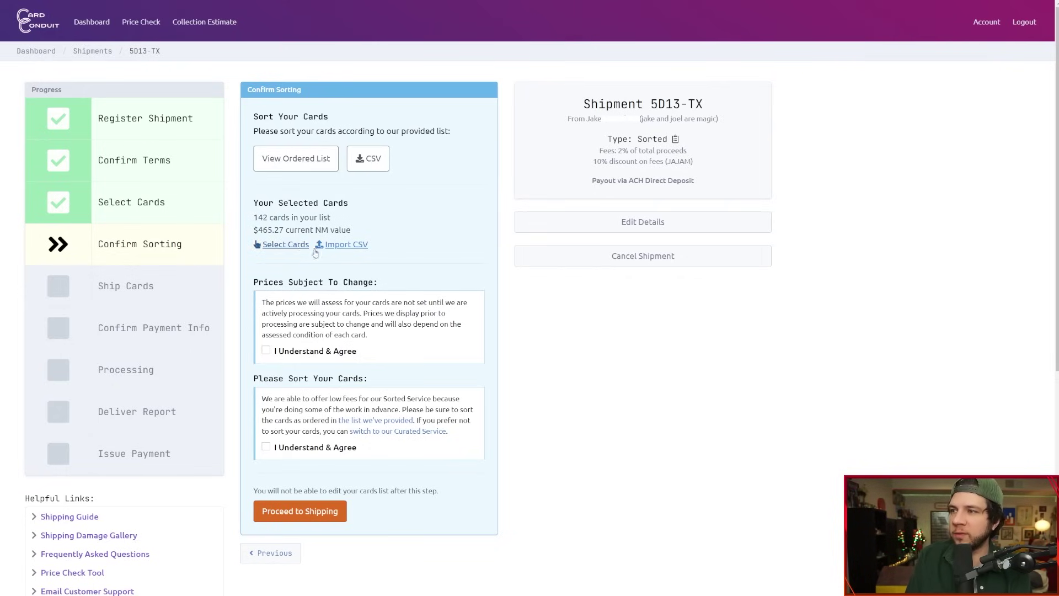
left_click_drag(257, 231, 282, 232)
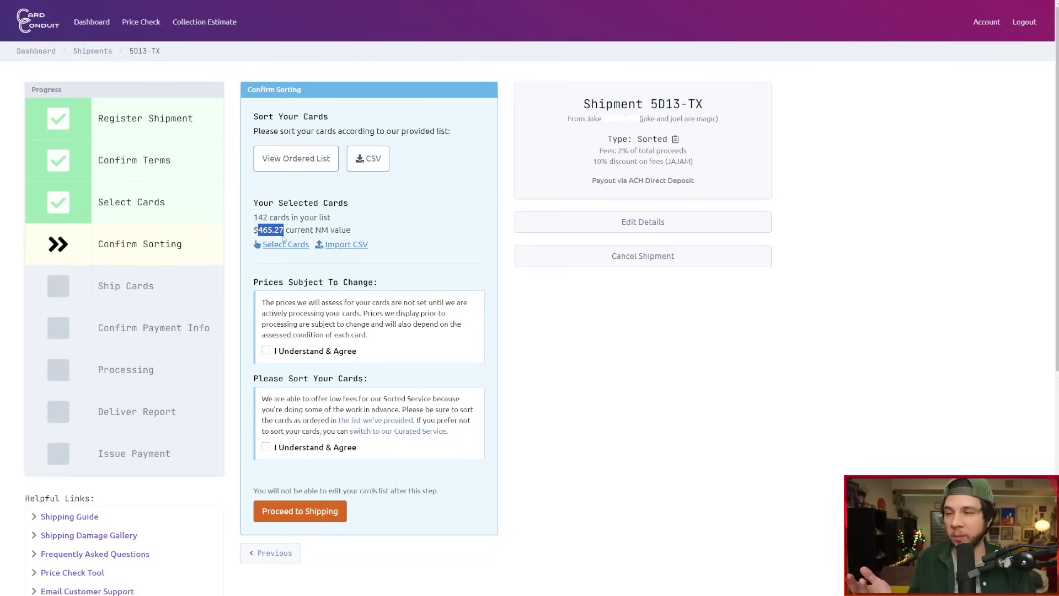
left_click(268, 230)
mouse_move(269, 231)
left_mouse_down()
mouse_move(291, 230)
mouse_move(272, 230)
left_mouse_up()
left_click(286, 234)
Step: Agree to the price change and card sorting terms, and proceed to the shipping stage
left_click(265, 351)
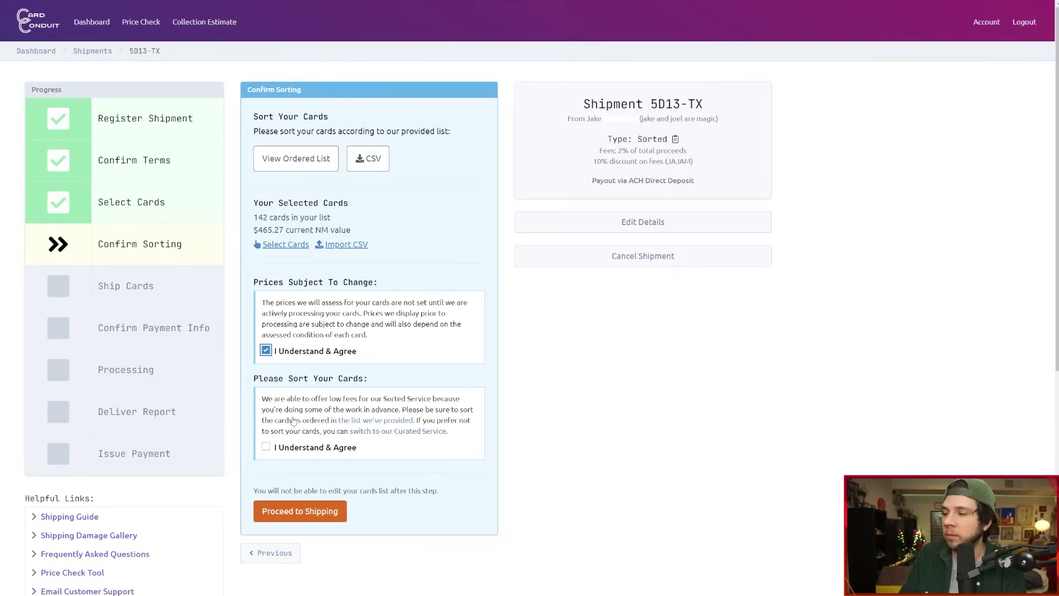
left_click(267, 448)
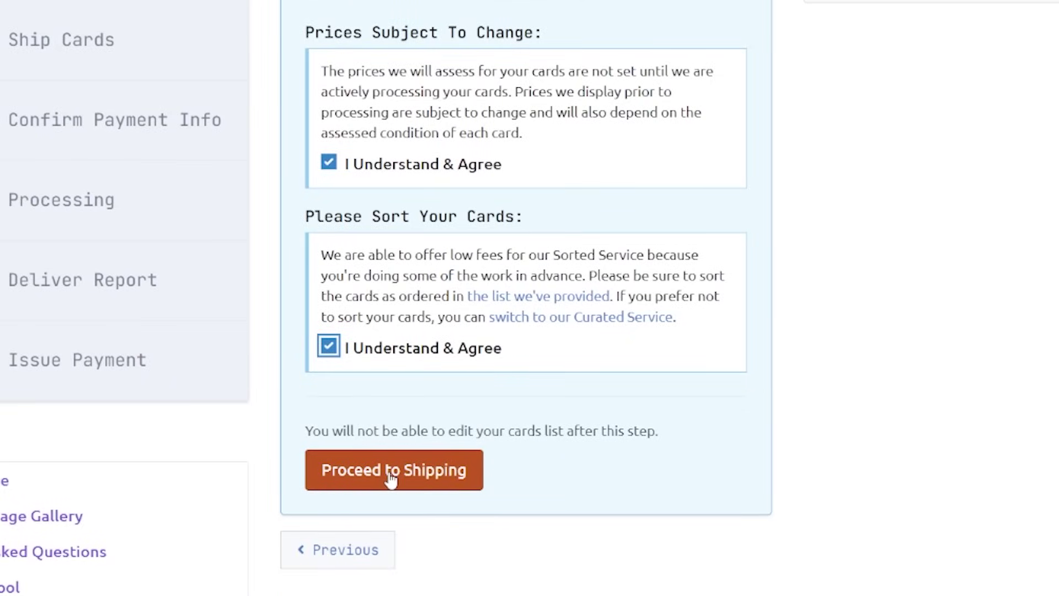
left_click(417, 484)
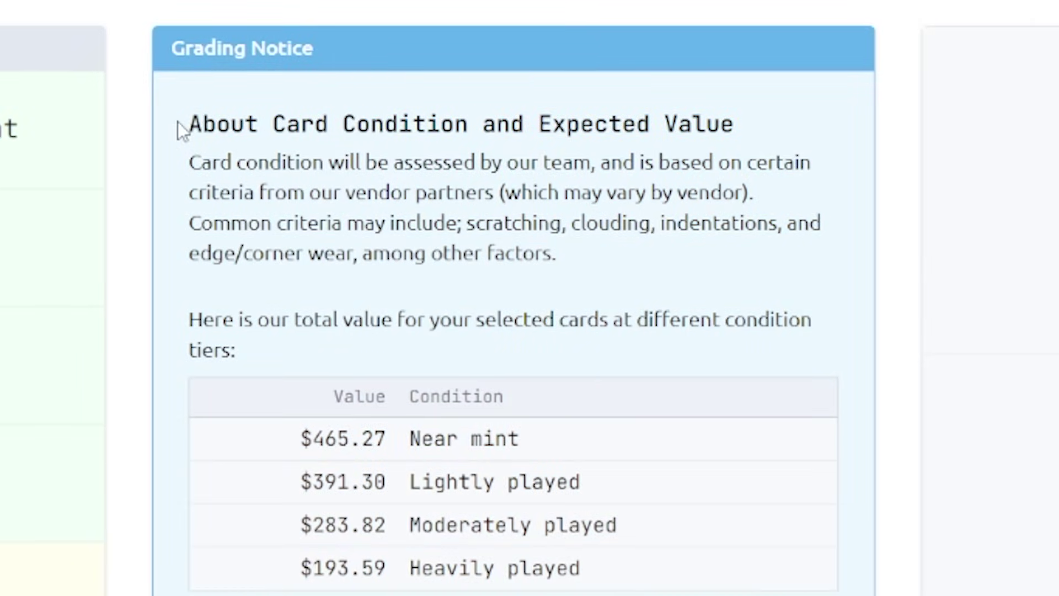
Step: Review the grading notice's total values by card condition and acknowledge the notice
left_click_drag(191, 122, 234, 133)
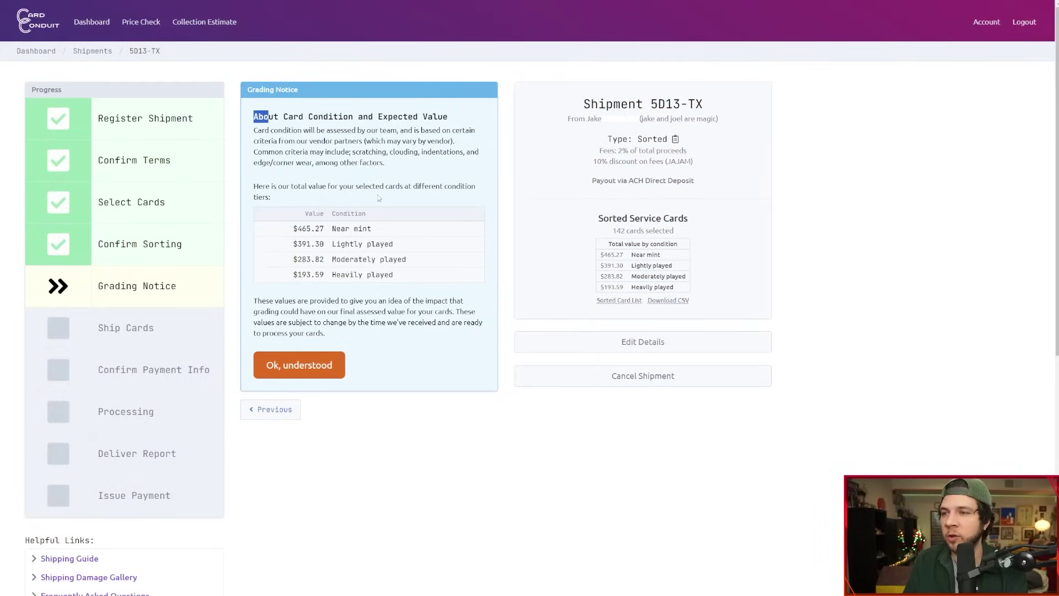
left_click_drag(278, 229, 384, 289)
left_click(416, 280)
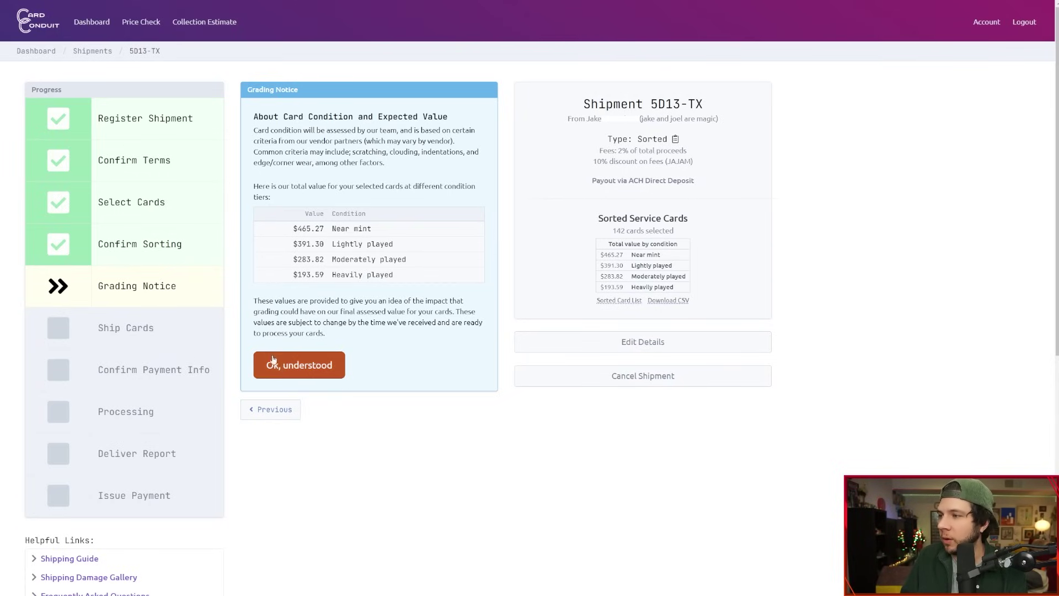
left_click(290, 372)
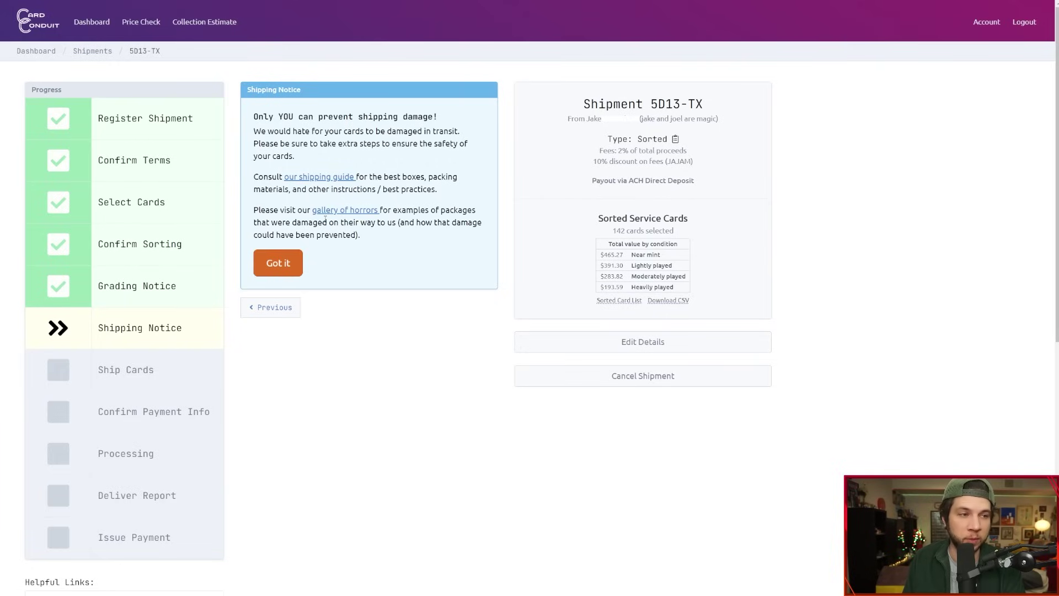
Step: Look through the gallery of shipping horrors in a separate tab, and acknowledge the shipping notice
right_click(342, 212)
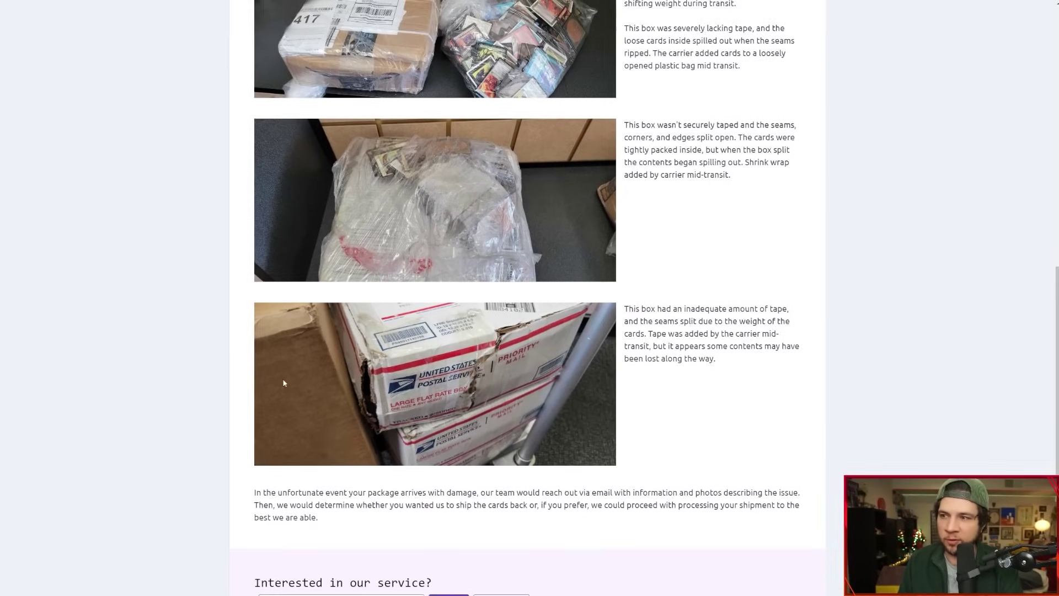
scroll(376, 368, "down", 3)
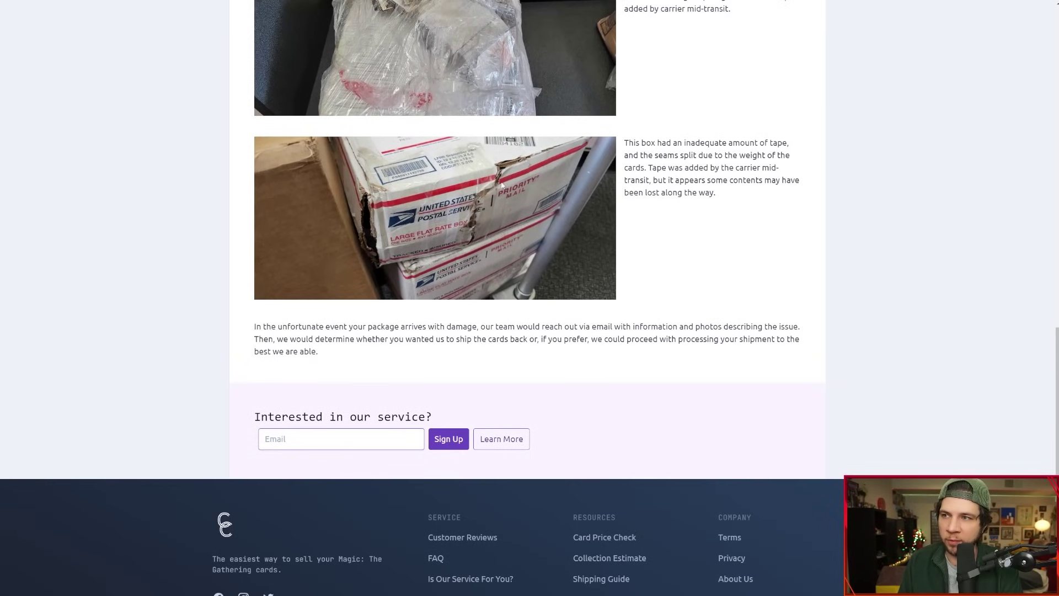
scroll(646, 315, "up", 15)
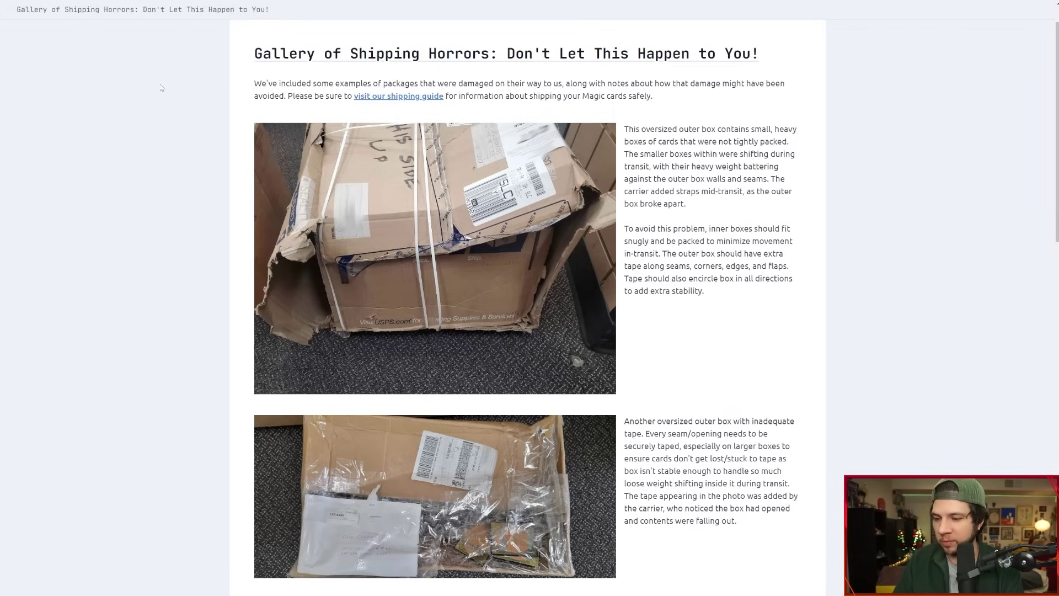
key("F11")
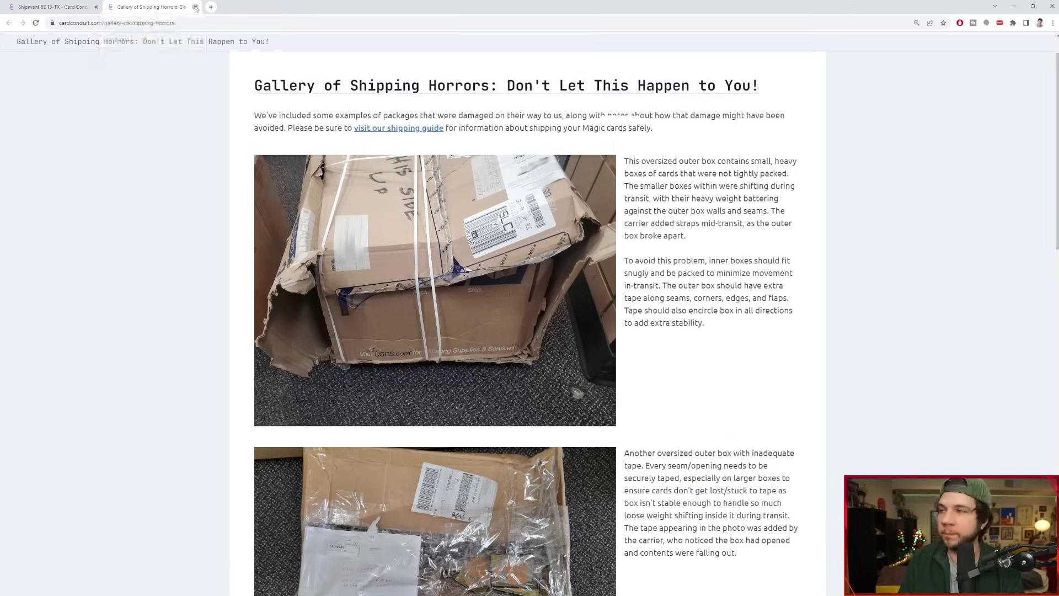
left_click(195, 8)
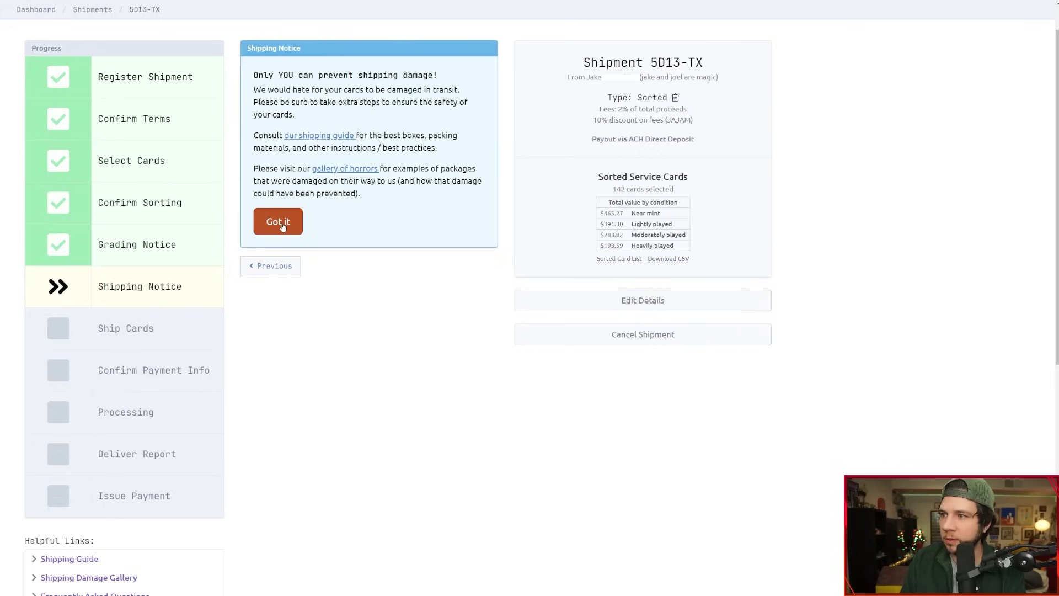
left_click(280, 222)
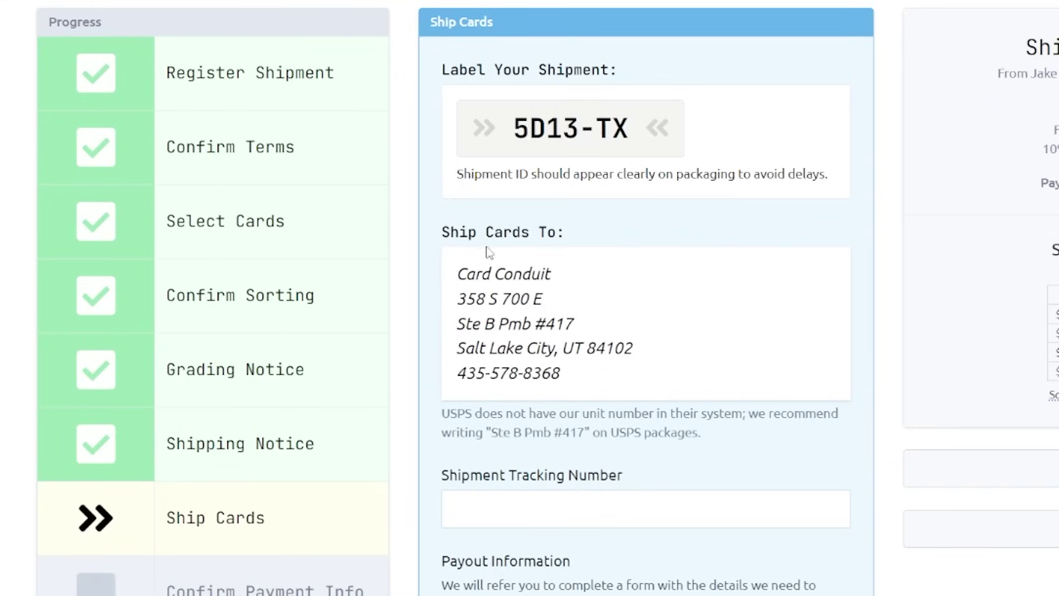